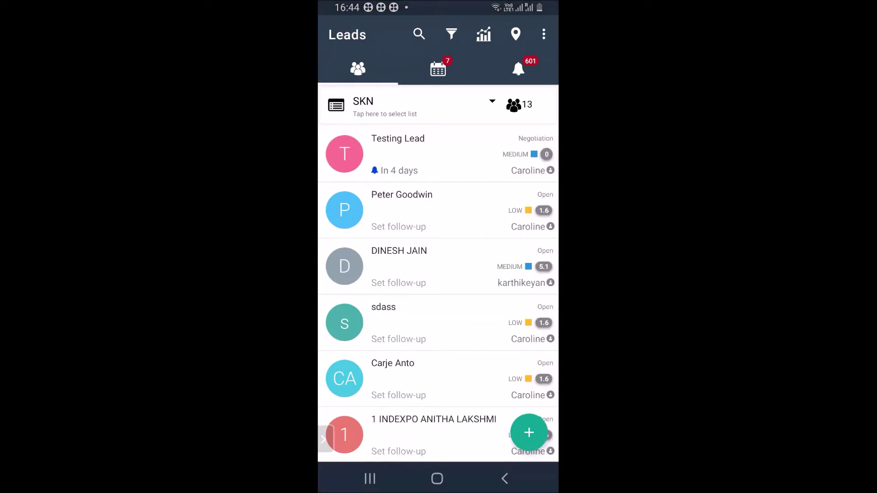
# Browse the full set of lead lists, then return to the Leads screen
pyautogui.scroll(-5, 437, 294)
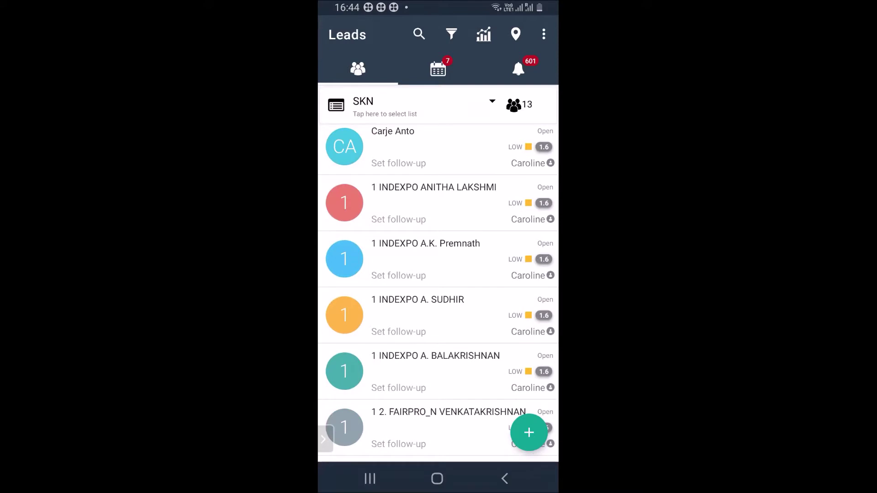
pyautogui.scroll(5, 438, 295)
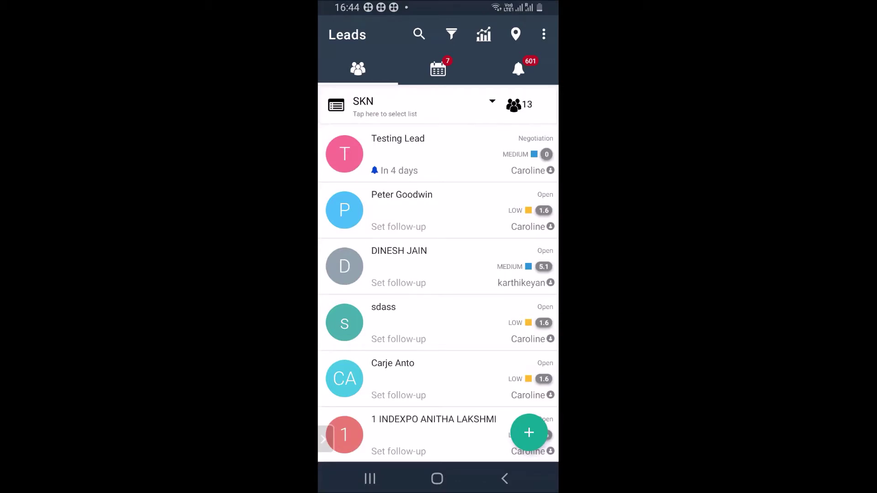
pyautogui.click(388, 106)
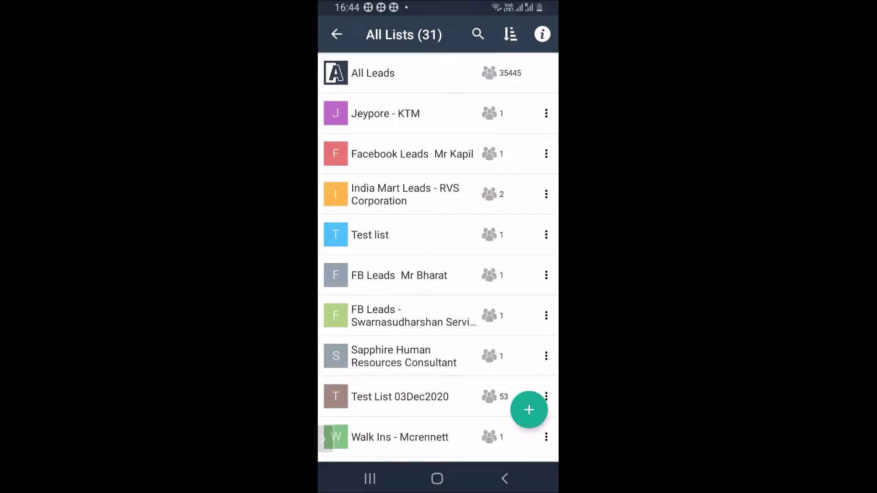
pyautogui.scroll(-1, 437, 256)
pyautogui.scroll(-5, 437, 256)
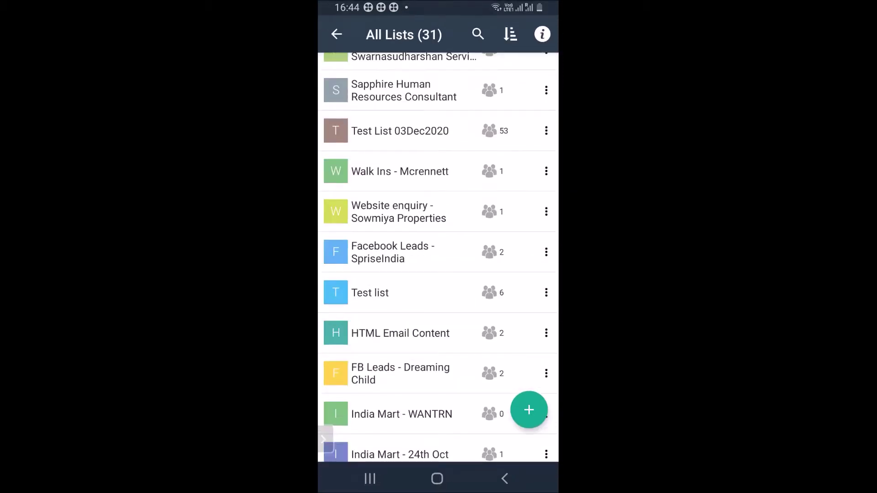
pyautogui.scroll(3, 438, 256)
pyautogui.scroll(3, 437, 255)
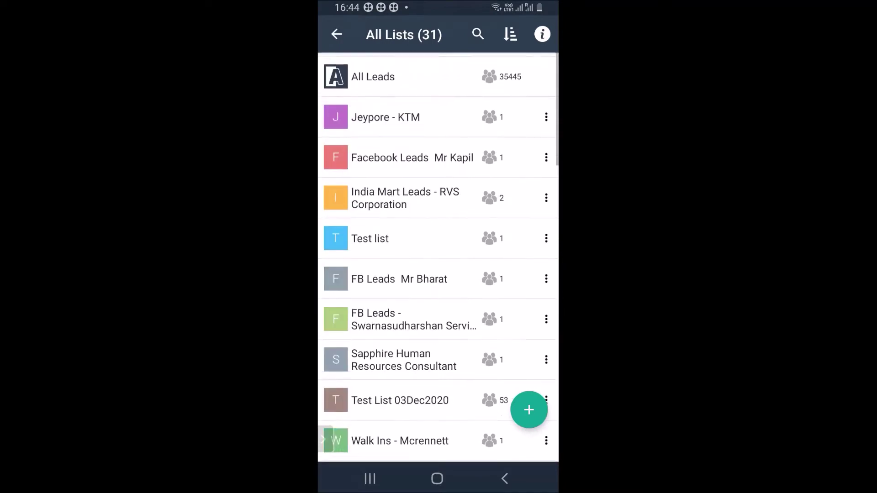
pyautogui.click(336, 34)
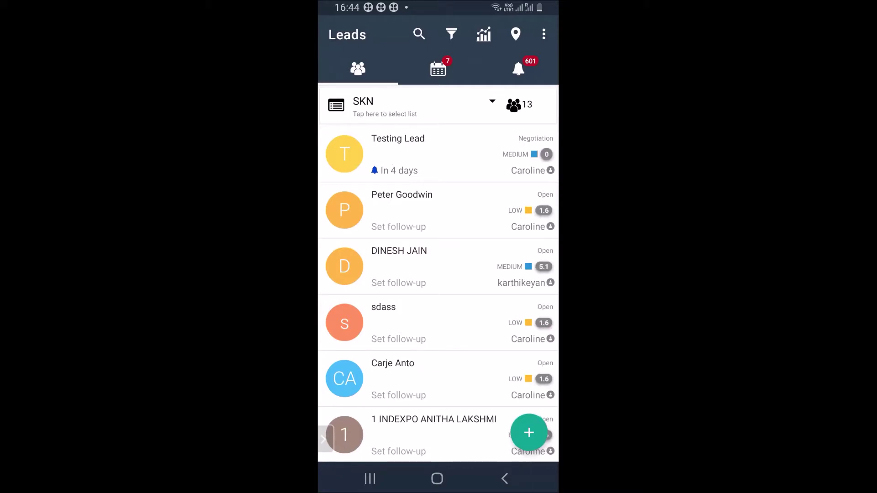
# Show follow-ups for all users in the follow-ups view
pyautogui.click(438, 69)
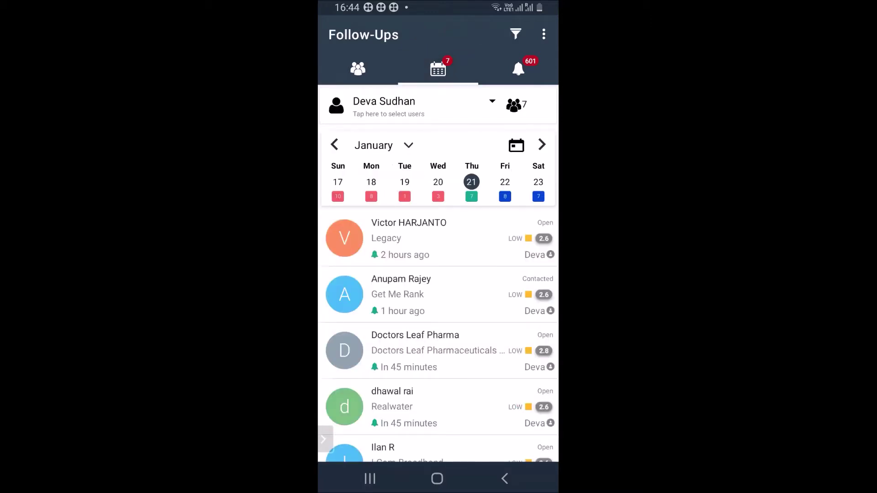
pyautogui.click(415, 106)
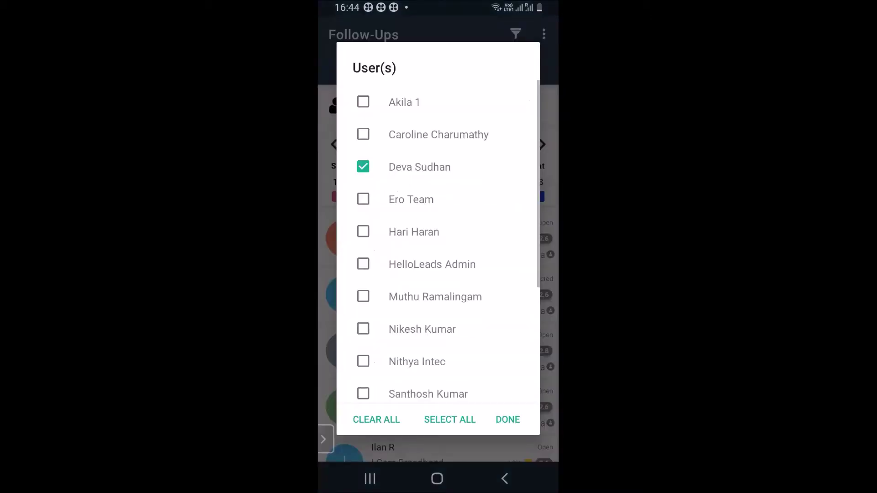
pyautogui.click(376, 419)
pyautogui.click(450, 419)
pyautogui.click(507, 419)
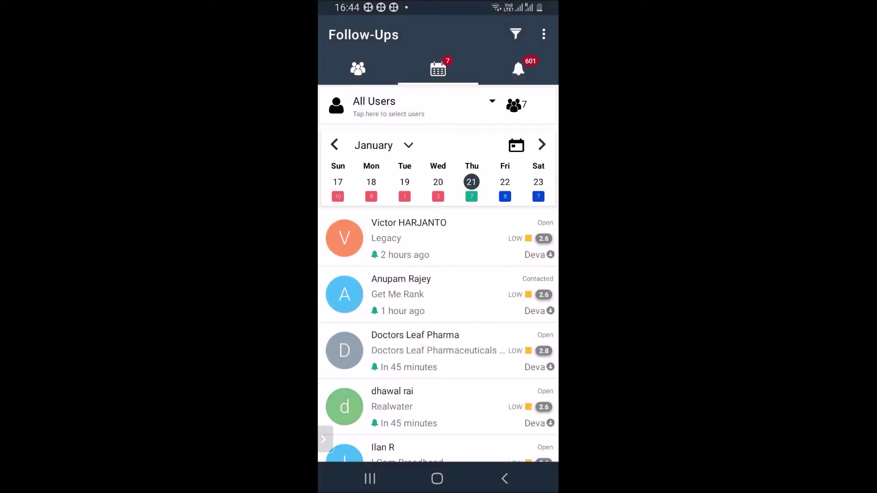
# Pick 22 January on the month calendar and scroll through its 28 follow-ups
pyautogui.click(409, 145)
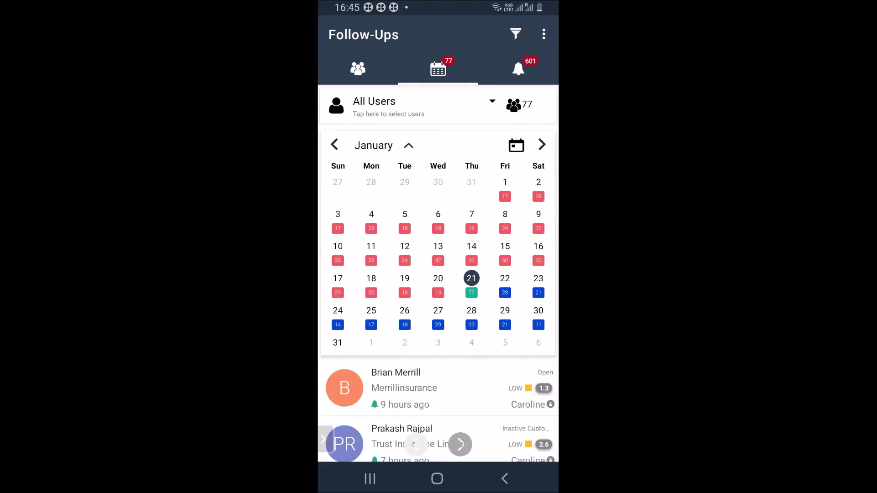
pyautogui.click(504, 279)
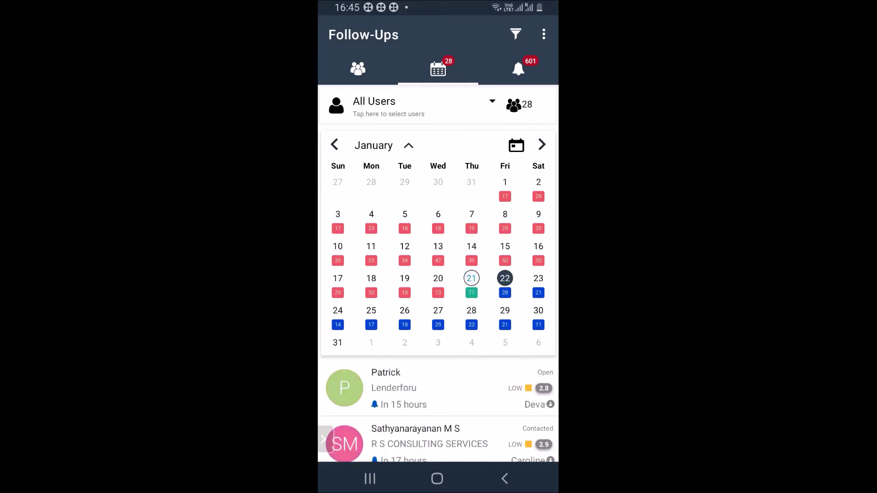
pyautogui.scroll(-1, 438, 388)
pyautogui.scroll(-5, 437, 388)
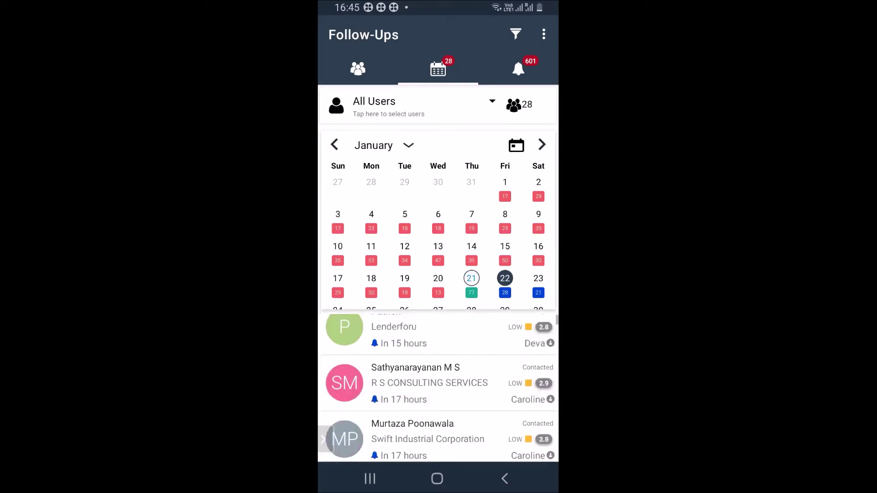
pyautogui.scroll(-3, 437, 336)
pyautogui.scroll(-3, 437, 336)
pyautogui.scroll(-3, 438, 336)
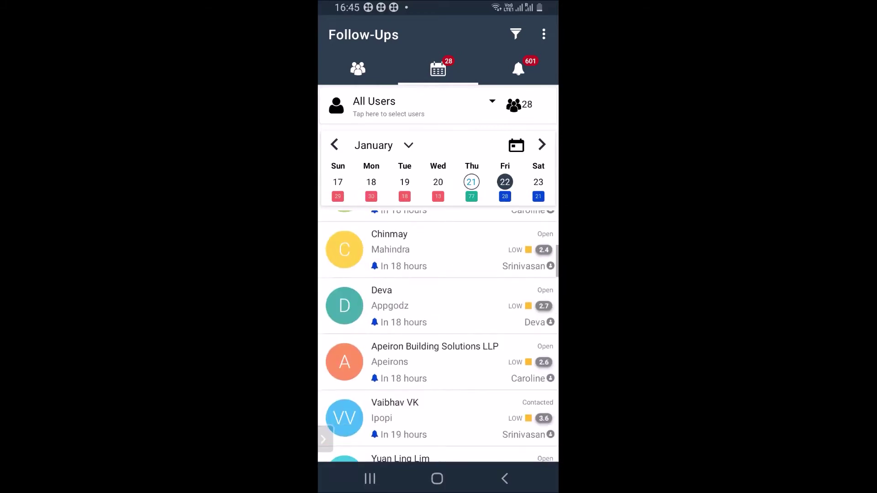
pyautogui.scroll(-2, 438, 336)
pyautogui.scroll(-2, 438, 336)
pyautogui.scroll(2, 437, 336)
pyautogui.scroll(5, 438, 336)
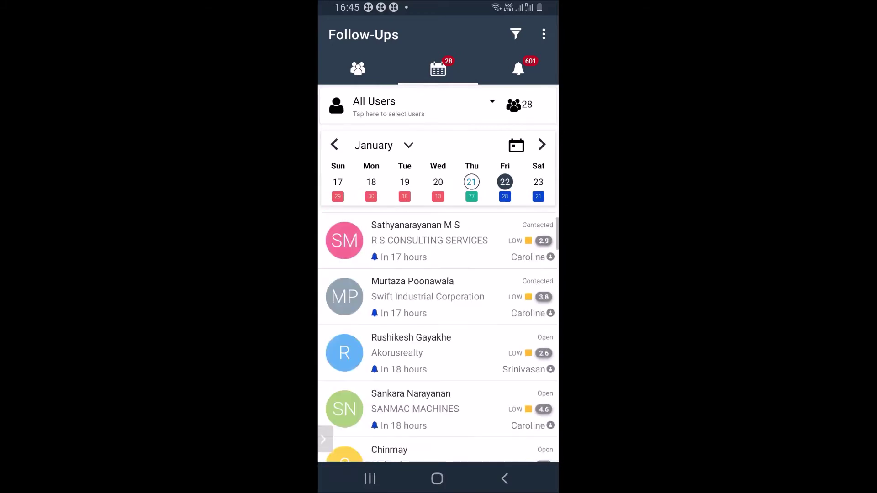
pyautogui.scroll(1, 438, 336)
# Check the Notifications, then go back to the SKN leads list
pyautogui.click(517, 68)
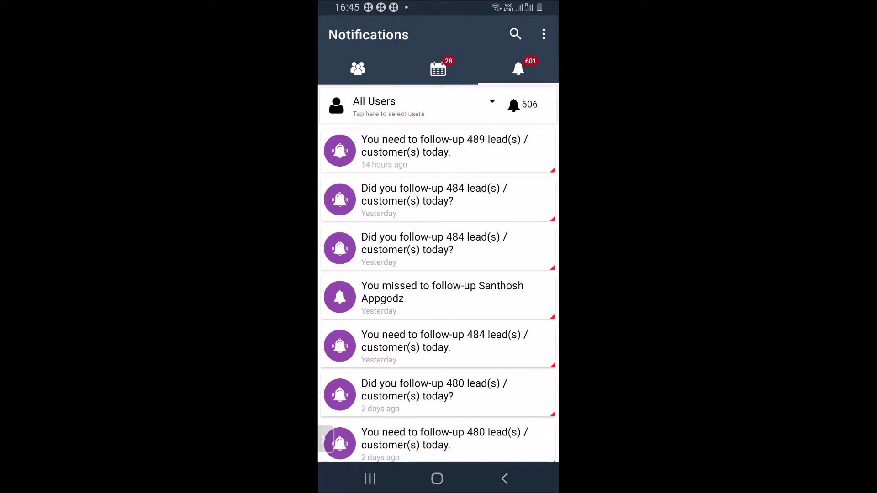
pyautogui.click(358, 68)
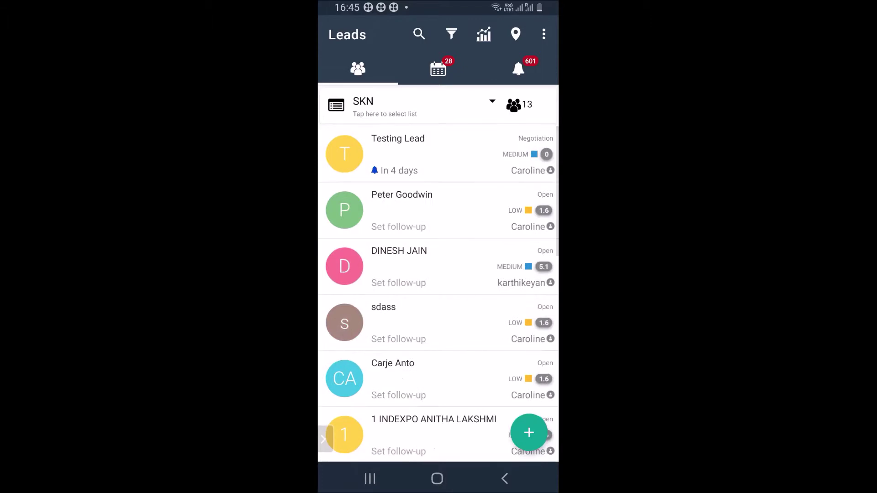
pyautogui.click(441, 266)
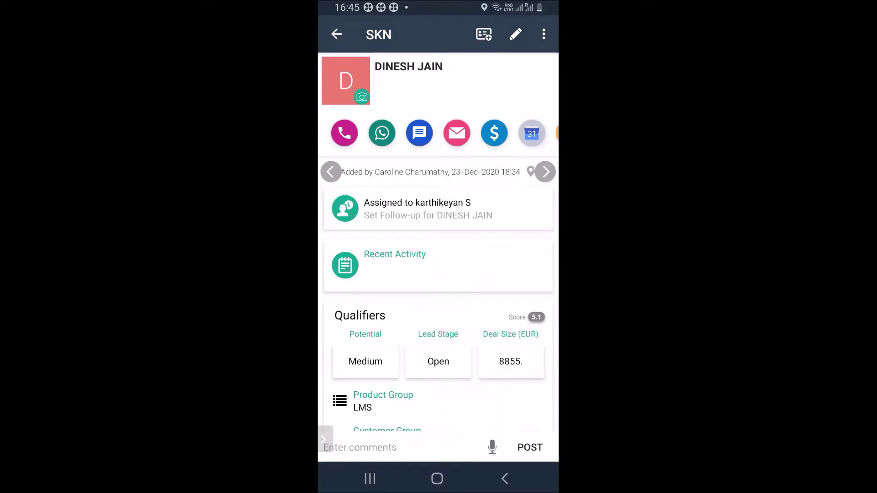
pyautogui.click(382, 133)
# Save a monthly repeating follow-up for tomorrow, 22-Jan-2021 16:46, with reminder, then view Recent Activity
pyautogui.click(428, 208)
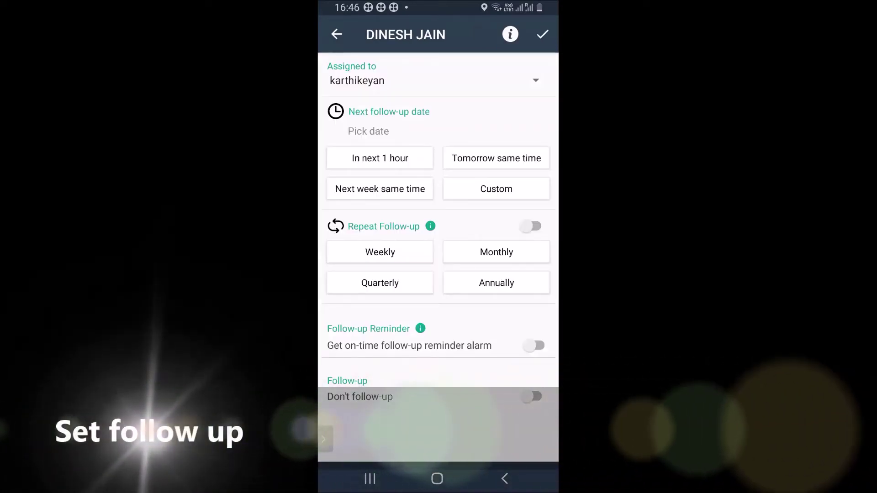
pyautogui.click(496, 158)
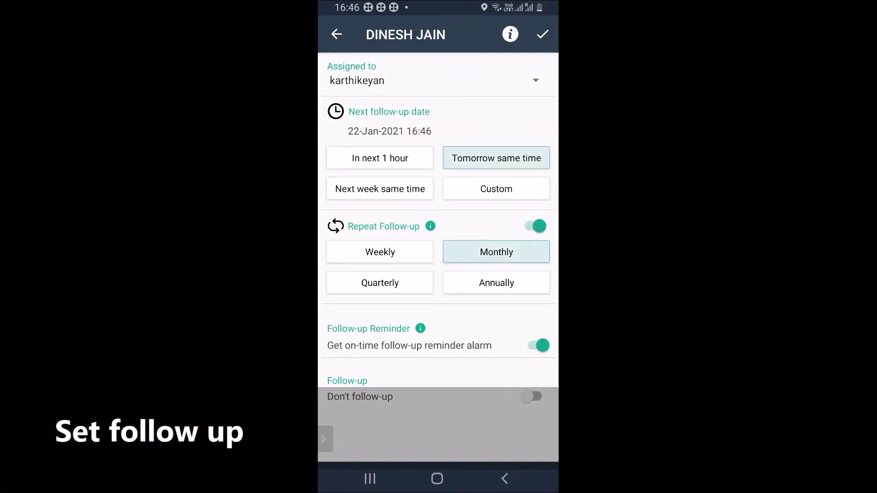
pyautogui.click(336, 34)
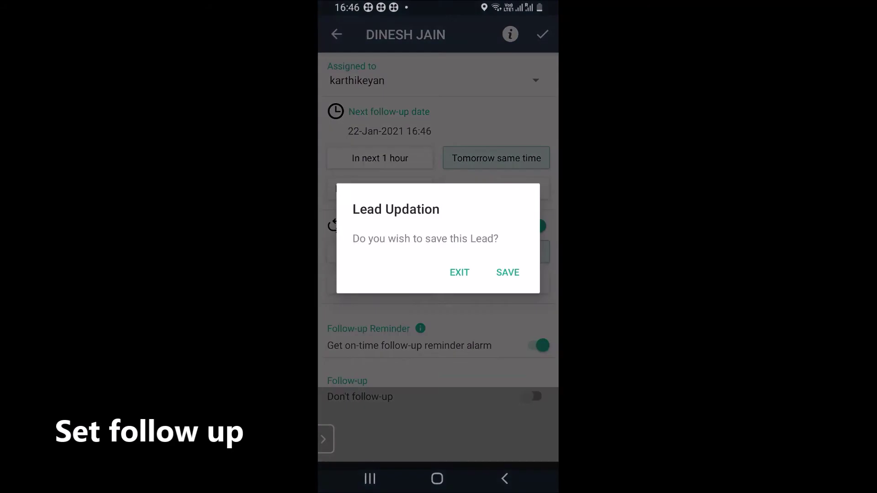
pyautogui.click(507, 272)
pyautogui.click(438, 265)
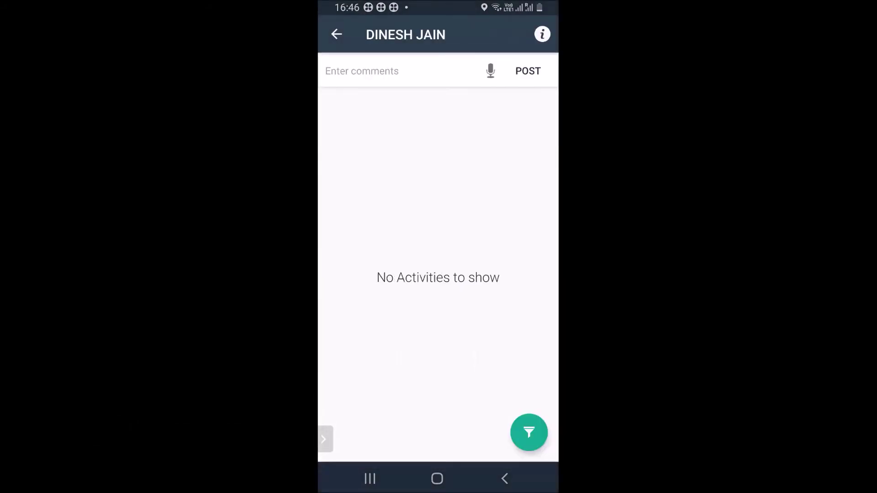
pyautogui.click(328, 71)
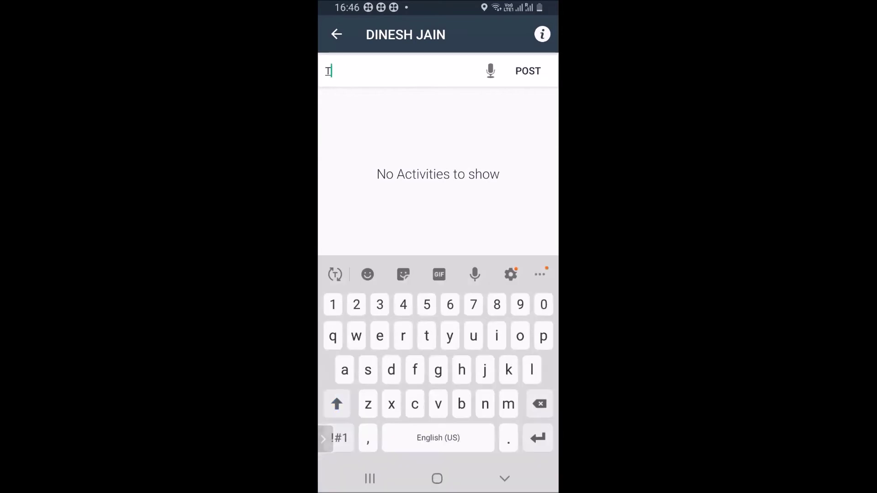
pyautogui.write('Test')
pyautogui.click(528, 71)
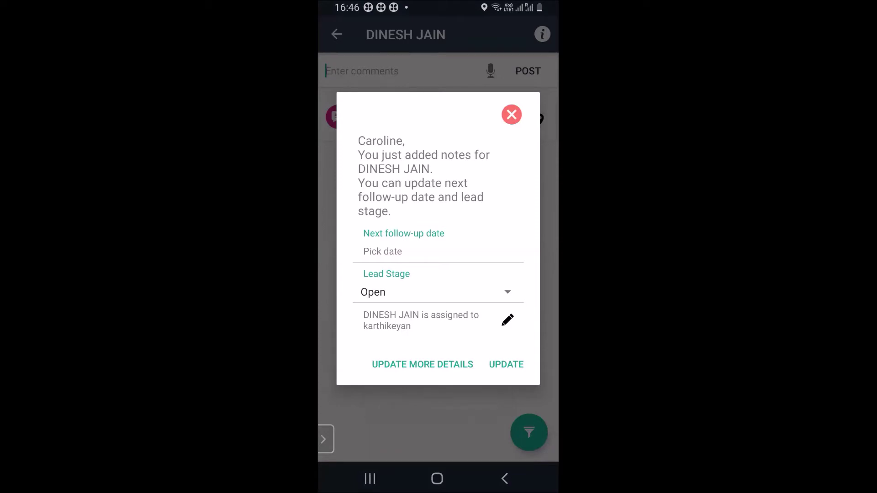
# Set the next follow-up to 22-Jan-2021 16:46 and lead stage to Qualified
pyautogui.click(382, 252)
pyautogui.click(483, 298)
pyautogui.click(507, 382)
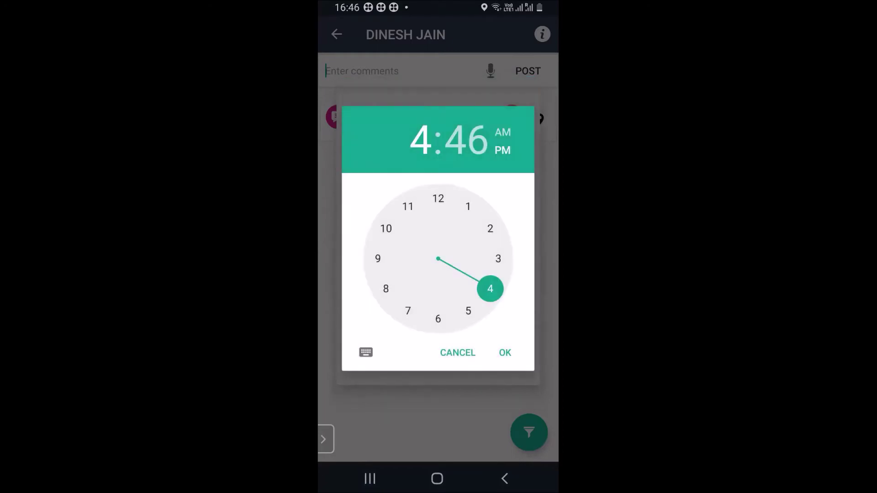
pyautogui.click(505, 353)
pyautogui.click(506, 291)
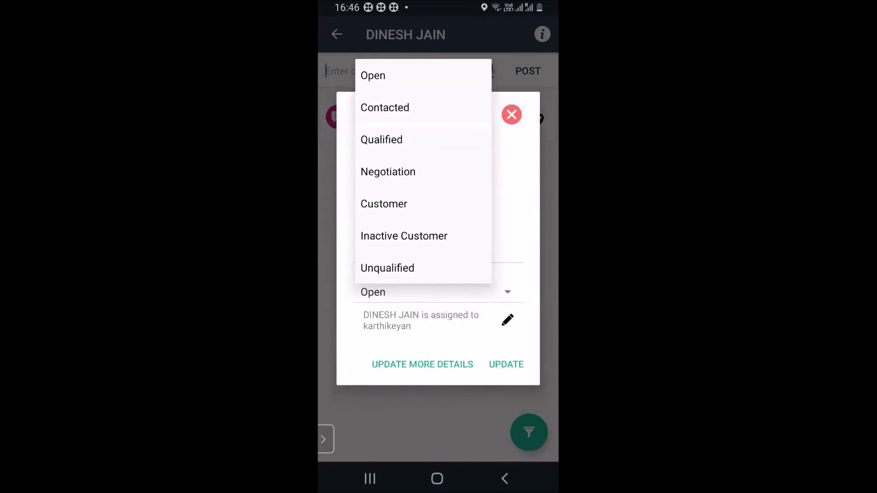
pyautogui.click(423, 139)
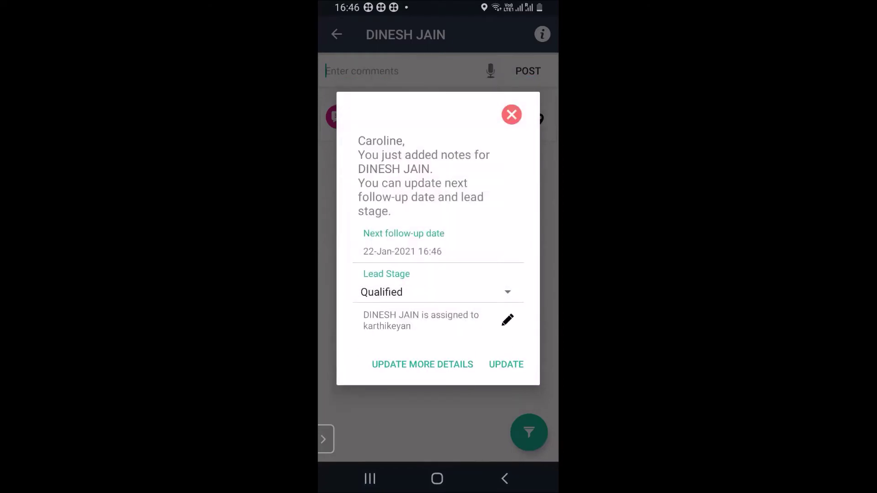
pyautogui.click(506, 364)
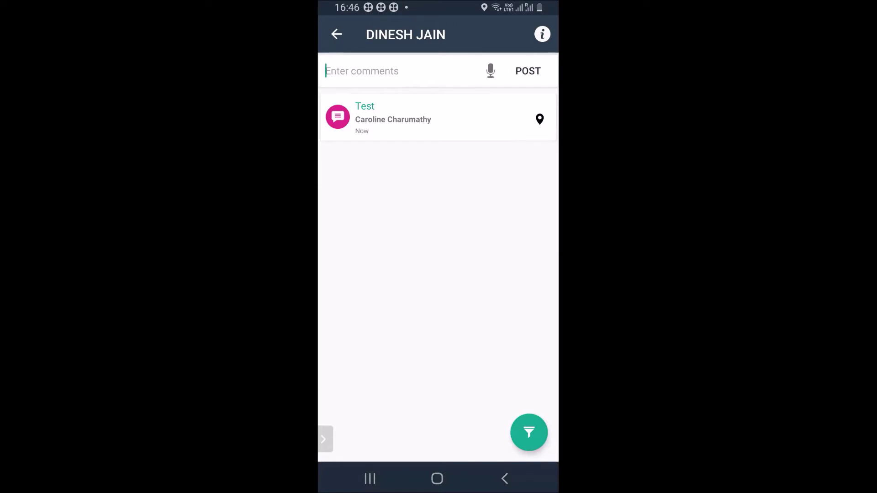
pyautogui.press('Escape')
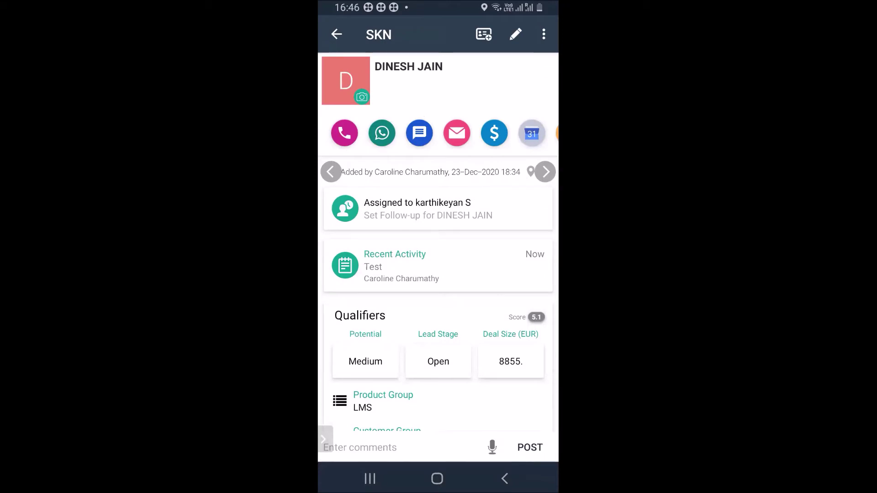
pyautogui.click(430, 171)
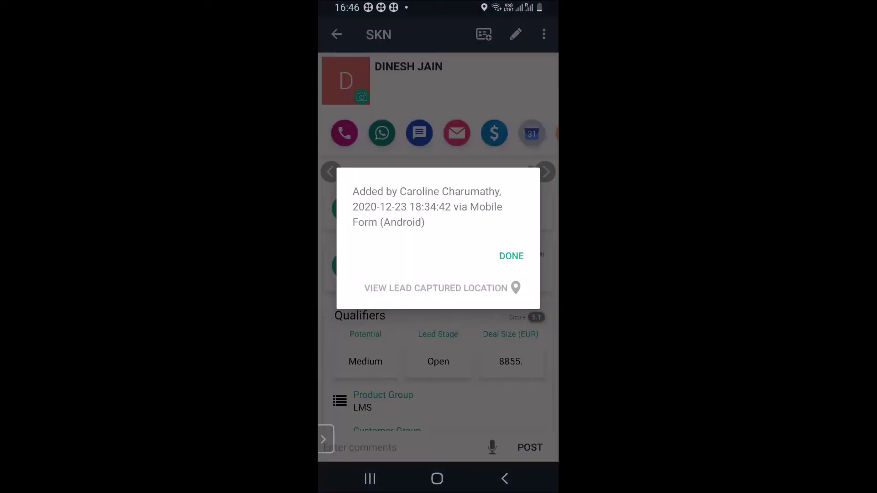
pyautogui.click(511, 255)
pyautogui.click(411, 264)
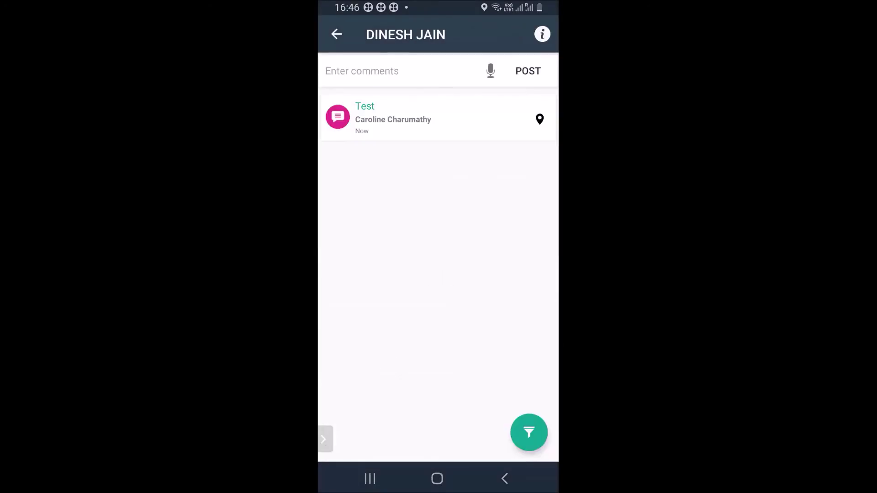
pyautogui.click(539, 119)
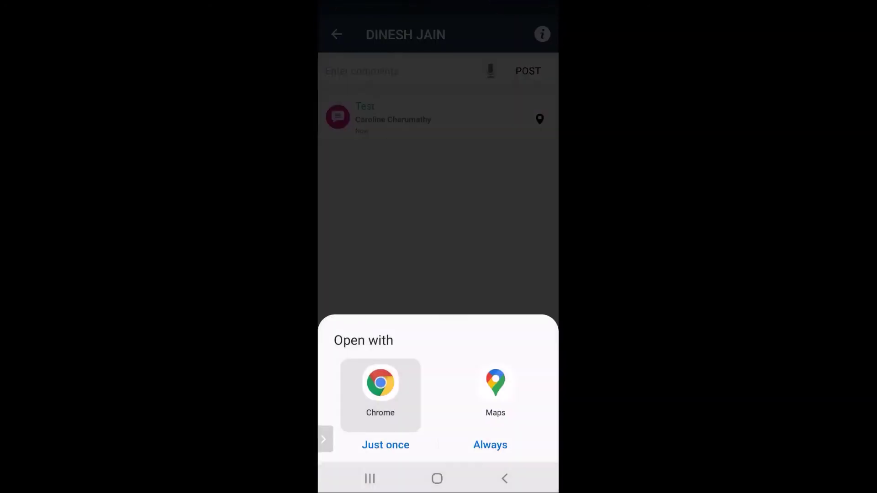
pyautogui.press('Escape')
pyautogui.press('Escape')
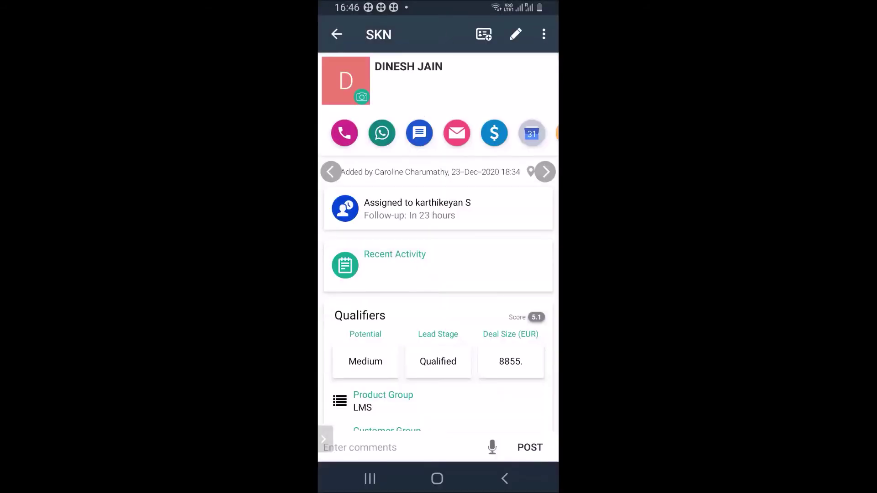
pyautogui.scroll(-3, 438, 309)
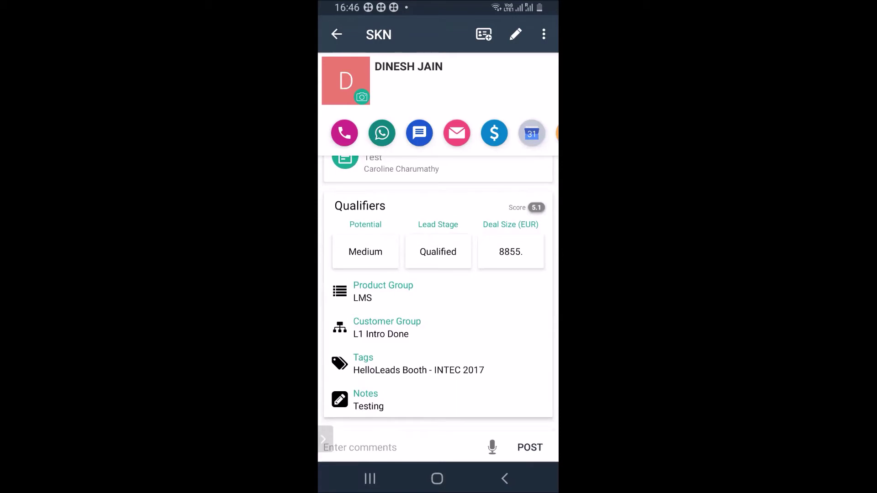
pyautogui.click(438, 252)
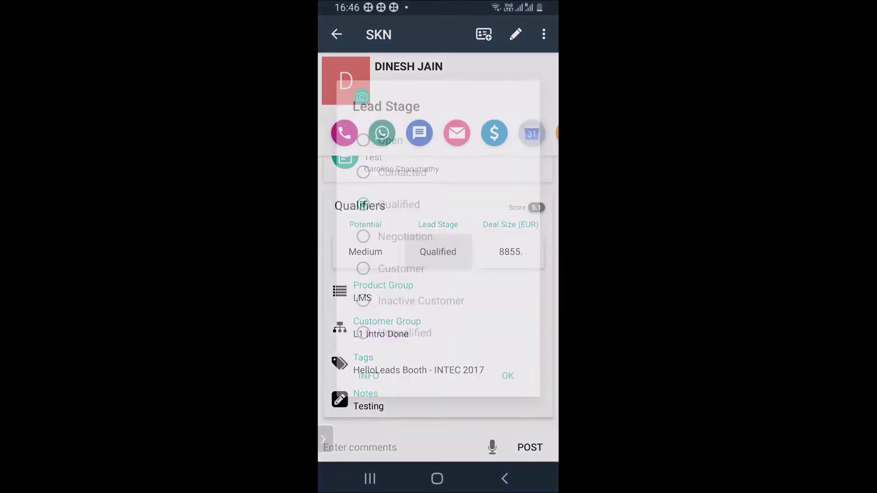
pyautogui.click(405, 237)
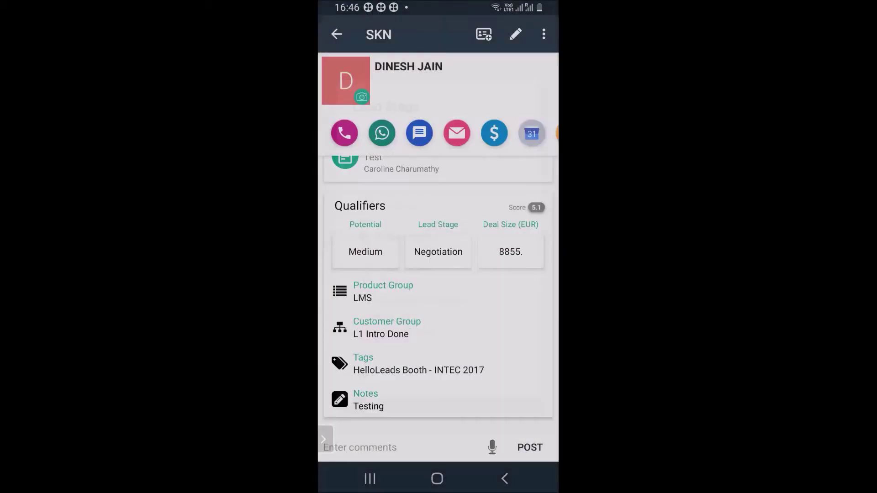
# Look through the lead's Custom Qualifiers and Attachments, including the file-attach options
pyautogui.scroll(-2, 438, 274)
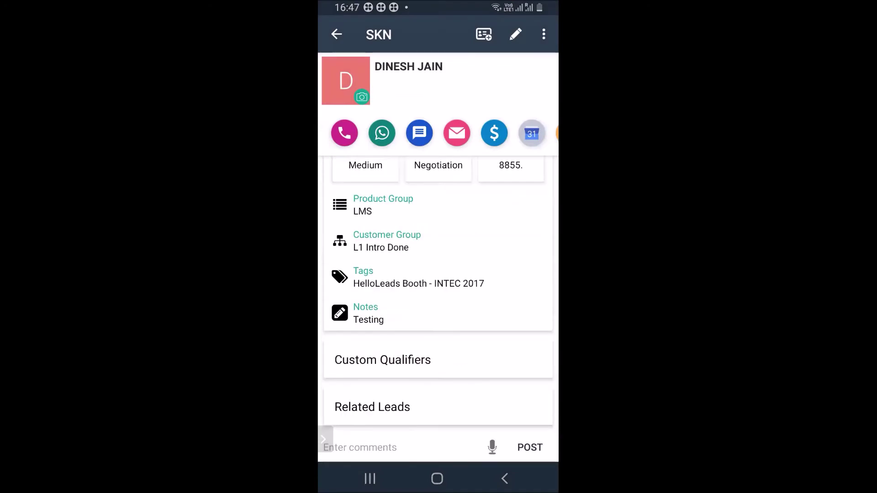
pyautogui.scroll(-3, 438, 293)
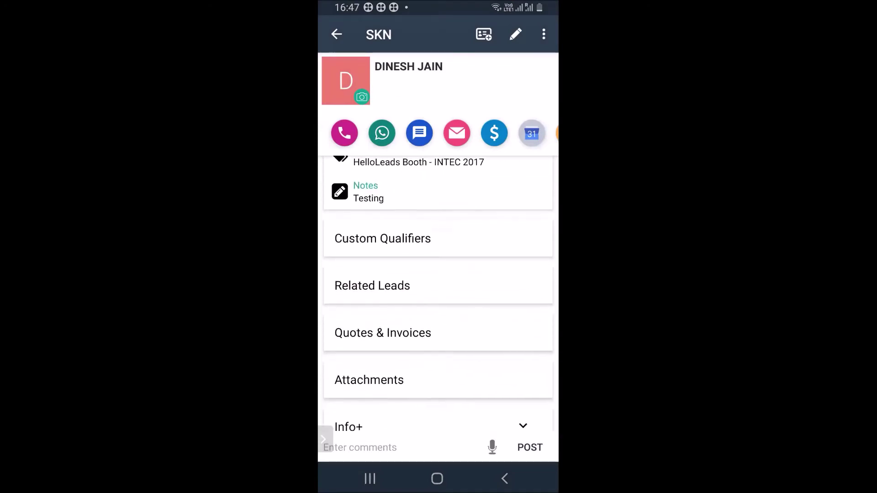
pyautogui.click(383, 239)
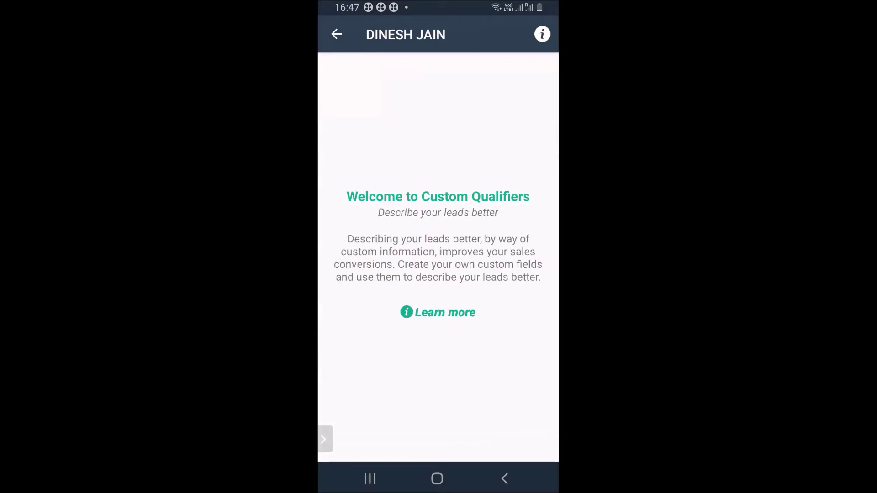
pyautogui.click(336, 35)
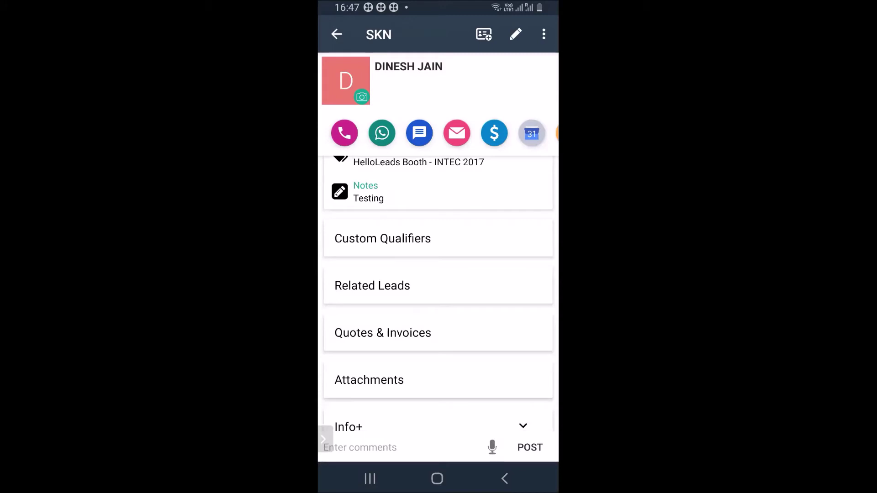
pyautogui.scroll(-3, 437, 293)
pyautogui.click(480, 311)
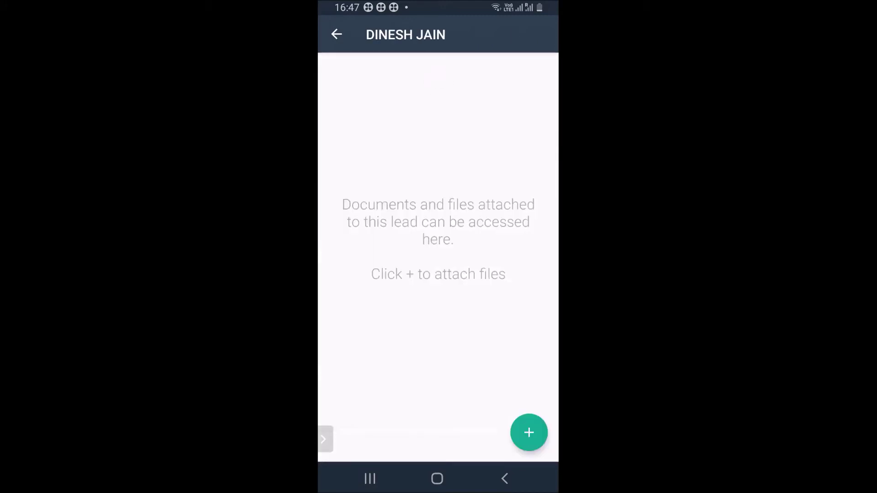
pyautogui.click(528, 433)
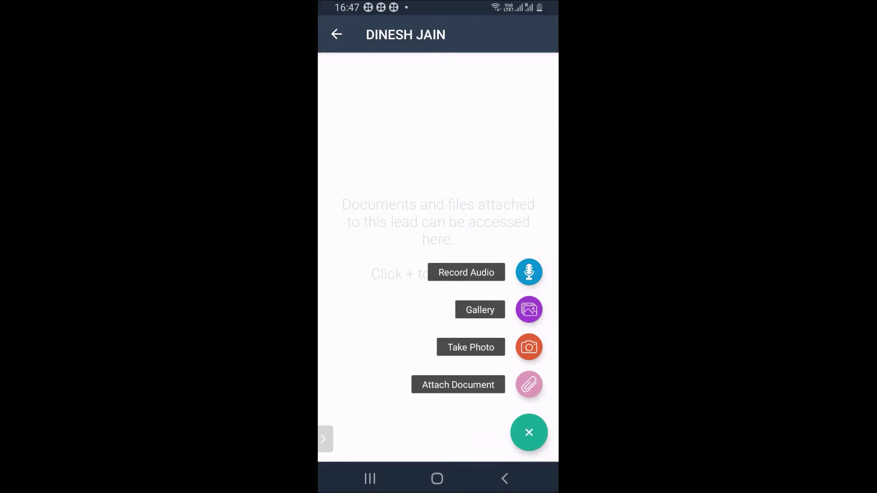
pyautogui.click(336, 34)
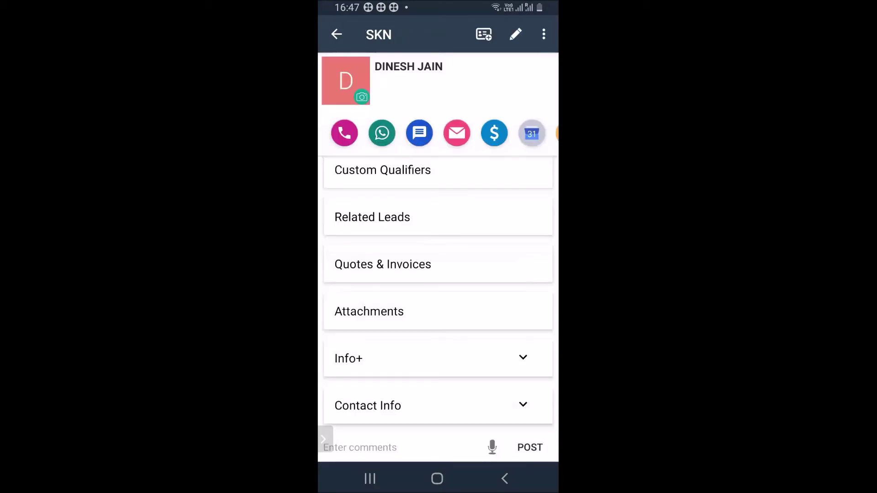
# Expand Contact Info, return to the SKN list, and show the add-lead options
pyautogui.click(523, 405)
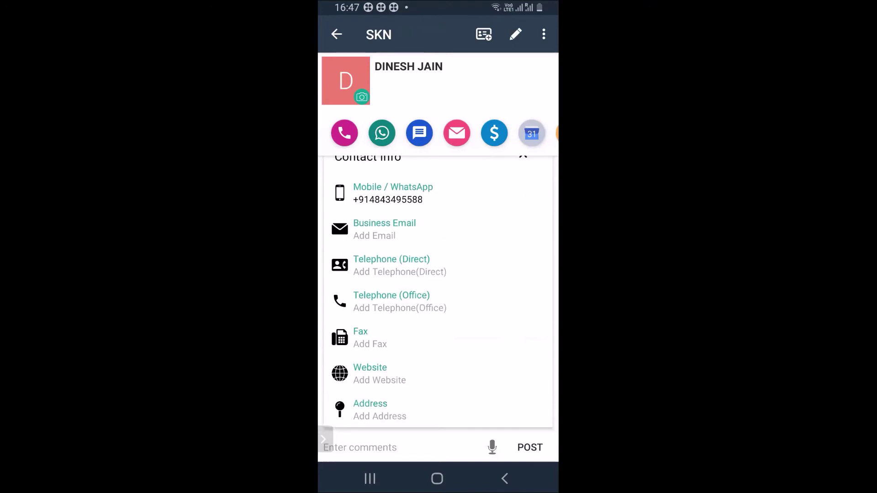
pyautogui.scroll(5, 438, 293)
pyautogui.scroll(5, 437, 293)
pyautogui.scroll(5, 438, 293)
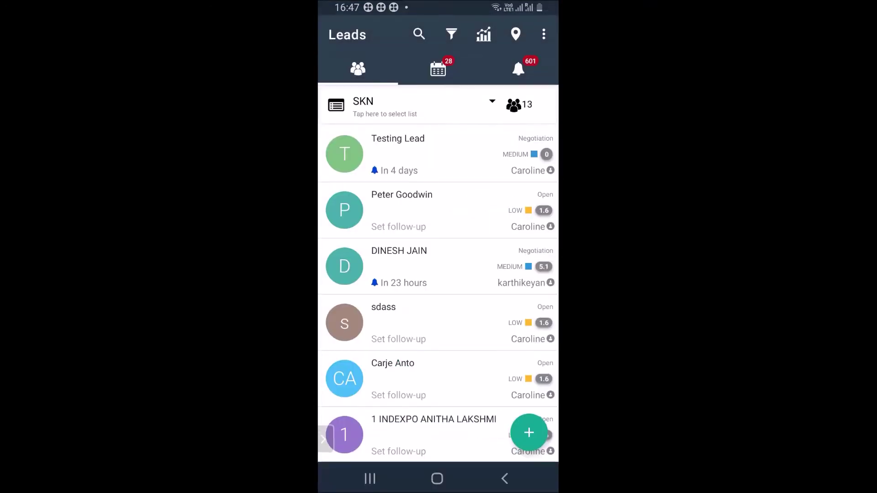
pyautogui.click(528, 432)
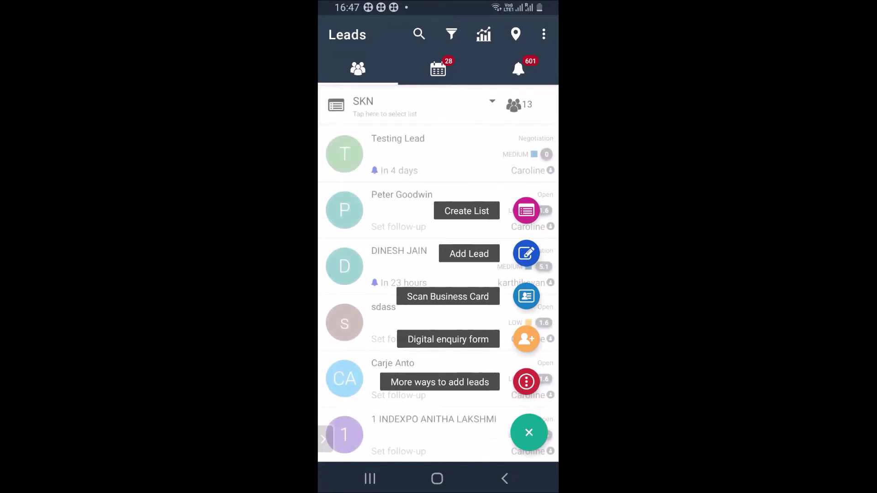
pyautogui.click(525, 254)
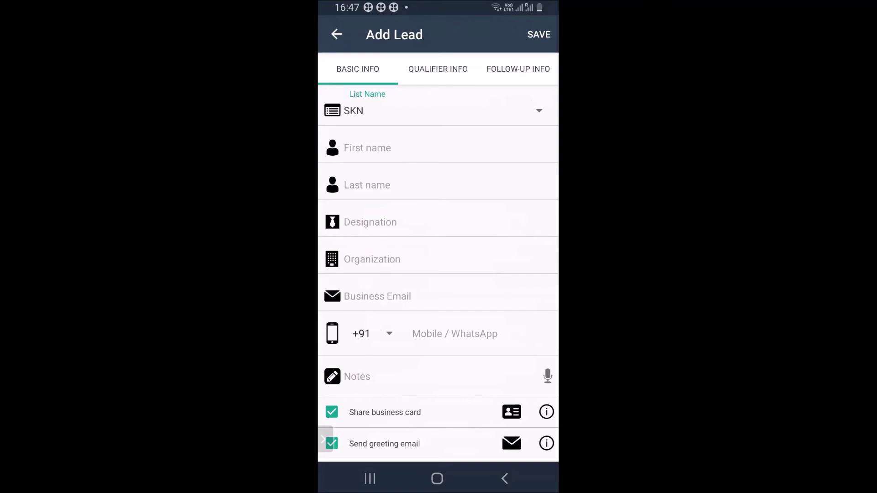
pyautogui.click(438, 69)
pyautogui.click(518, 69)
pyautogui.click(357, 68)
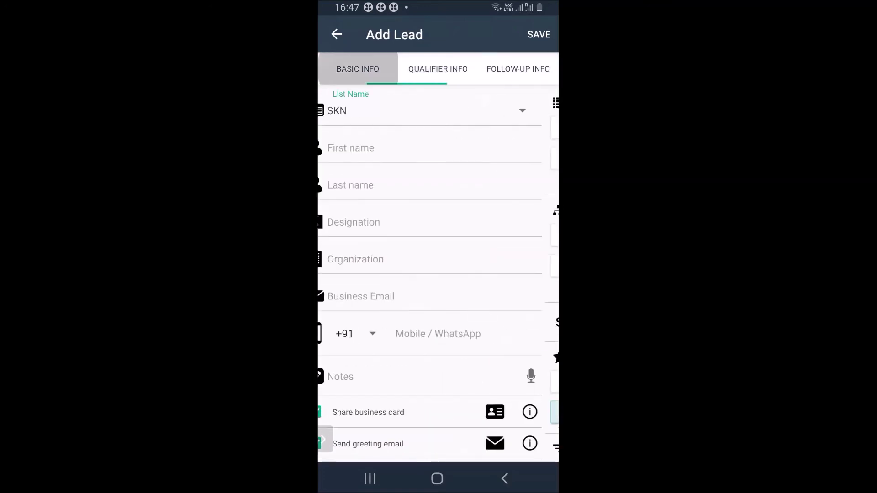
pyautogui.scroll(1, 438, 274)
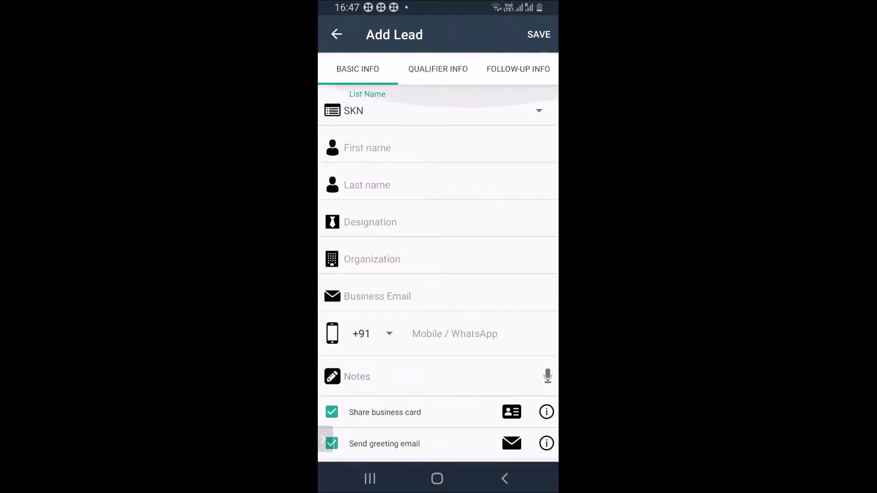
pyautogui.scroll(-1, 438, 274)
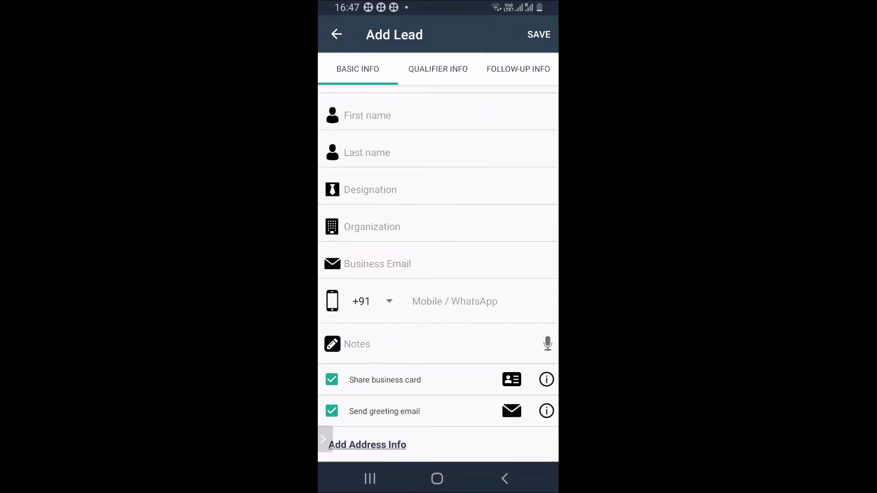
pyautogui.click(324, 439)
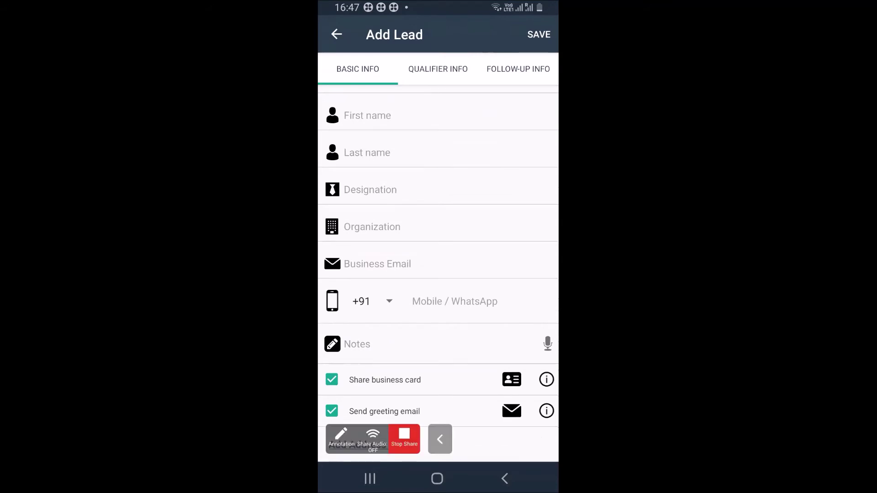
pyautogui.click(437, 69)
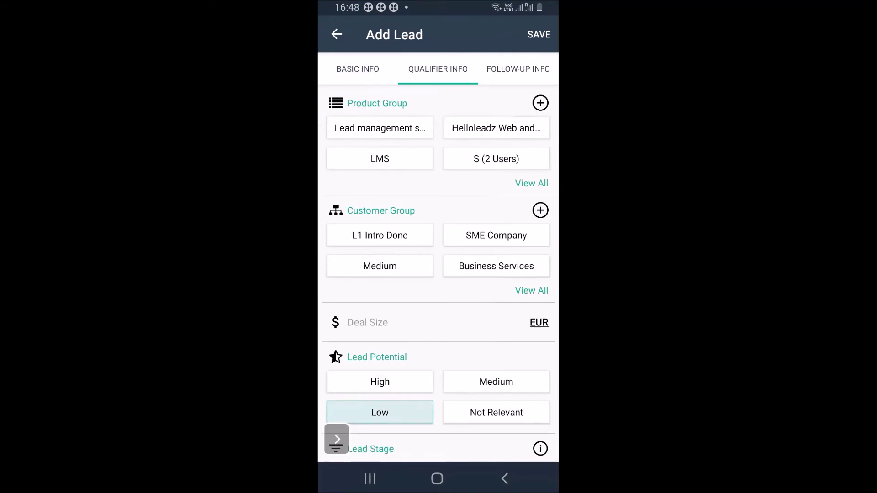
pyautogui.click(496, 128)
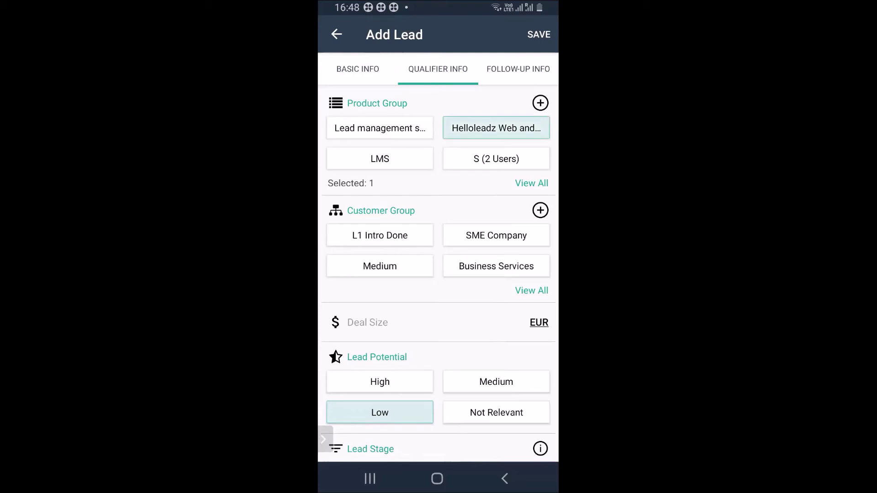
pyautogui.click(379, 266)
pyautogui.scroll(-3, 437, 274)
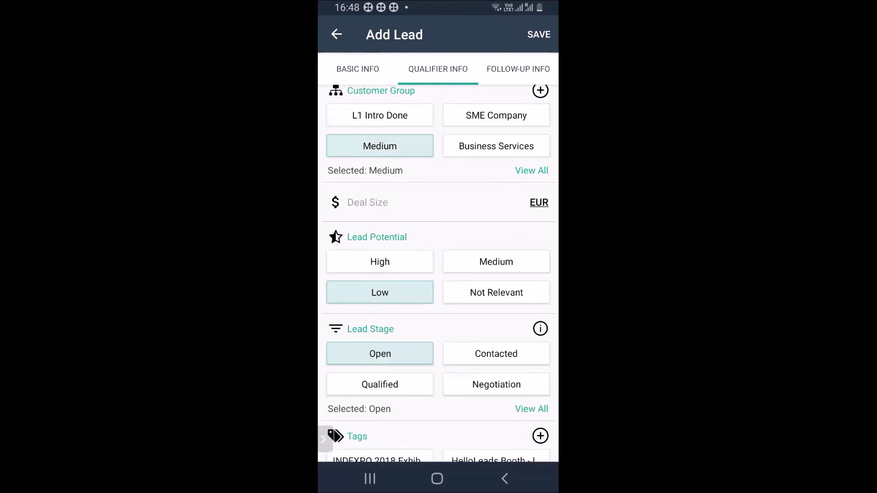
pyautogui.scroll(3, 437, 274)
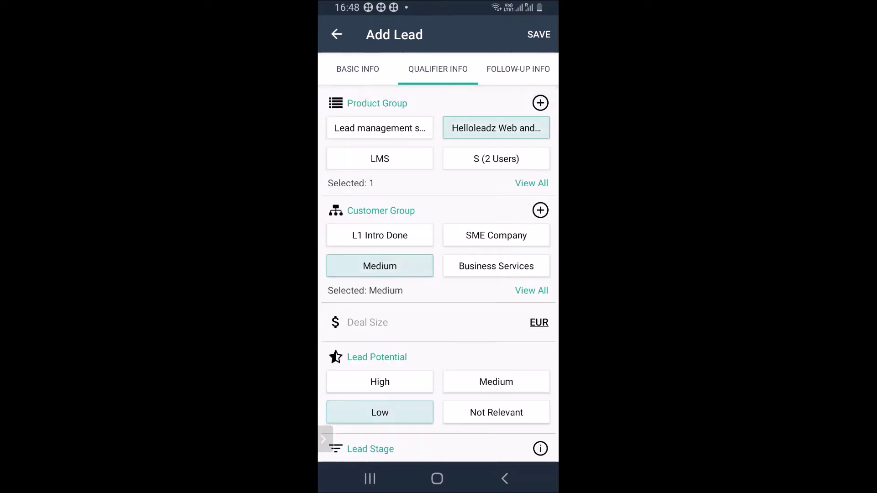
pyautogui.click(517, 69)
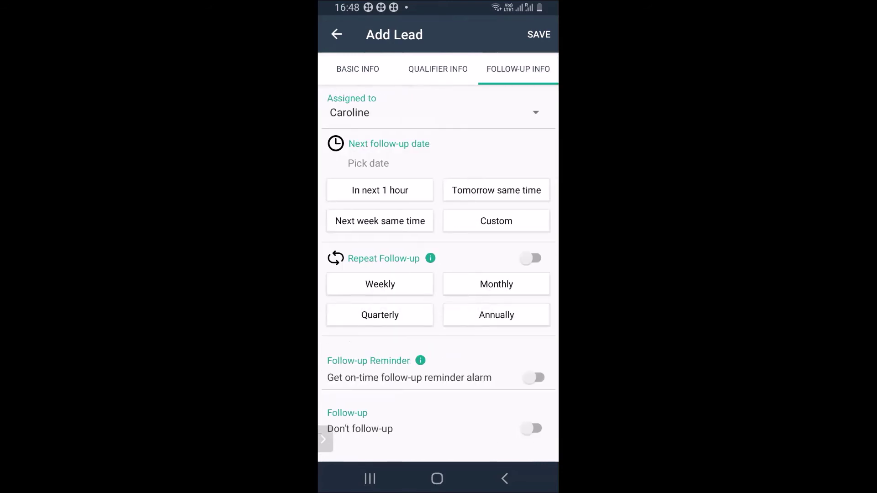
pyautogui.click(336, 34)
pyautogui.click(448, 270)
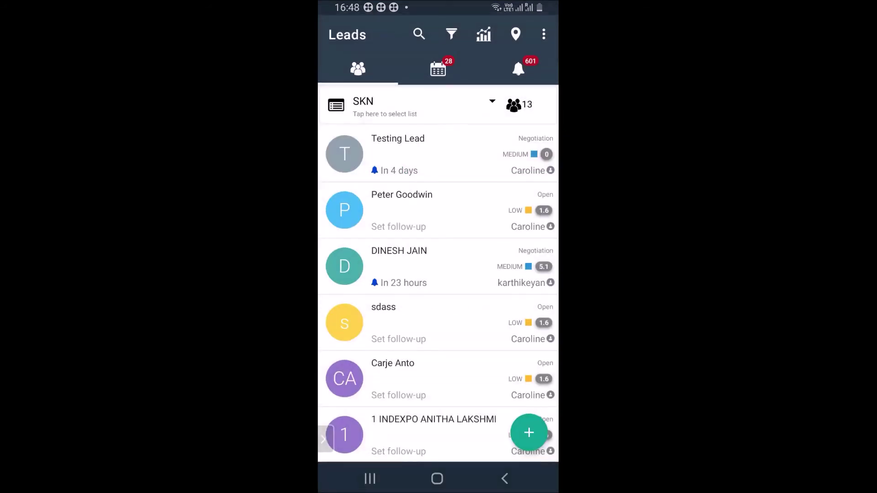
# Apply the Created Date sort order, then reopen and cancel the filter options
pyautogui.click(451, 35)
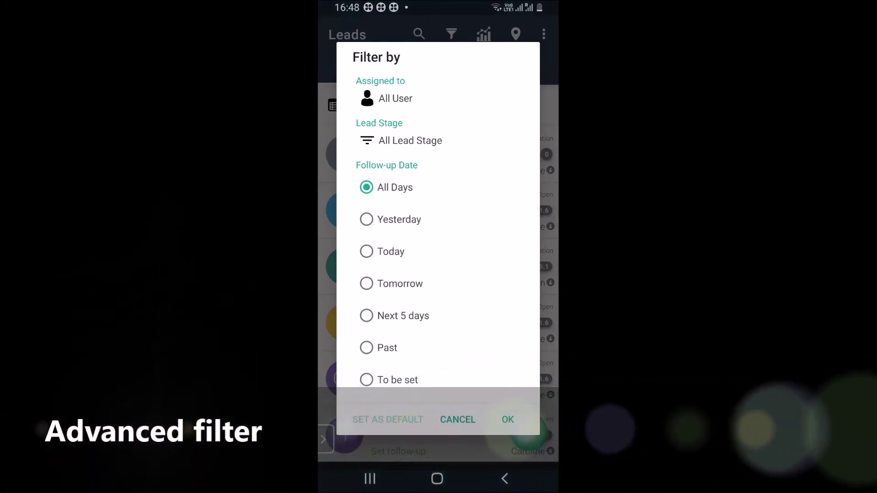
pyautogui.scroll(-2, 438, 228)
pyautogui.scroll(-1, 437, 229)
pyautogui.scroll(-2, 437, 228)
pyautogui.scroll(-2, 438, 228)
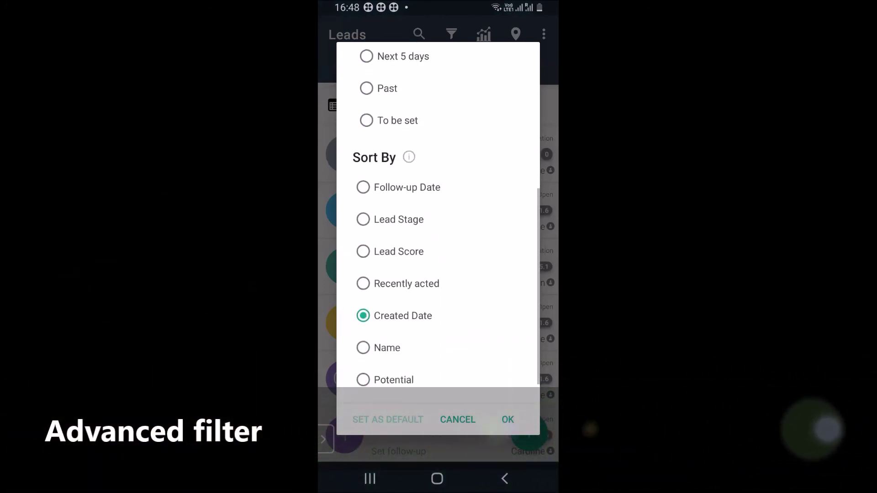
pyautogui.scroll(-1, 437, 228)
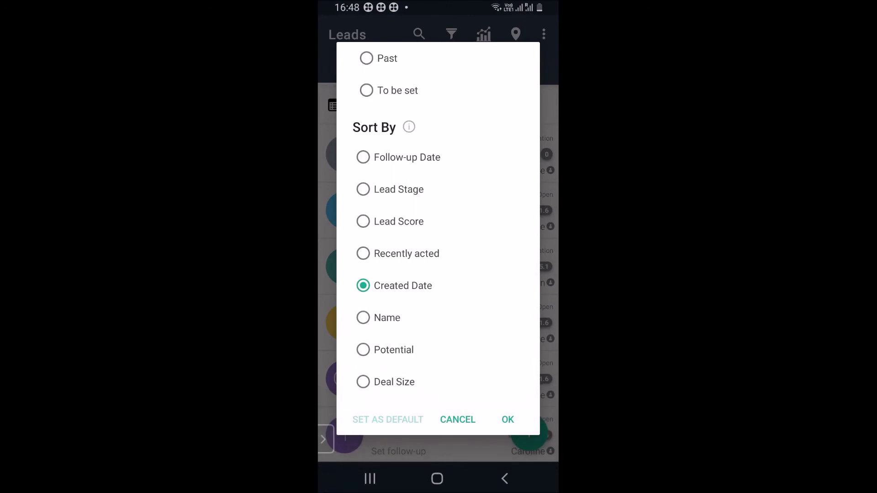
pyautogui.click(507, 420)
pyautogui.click(451, 34)
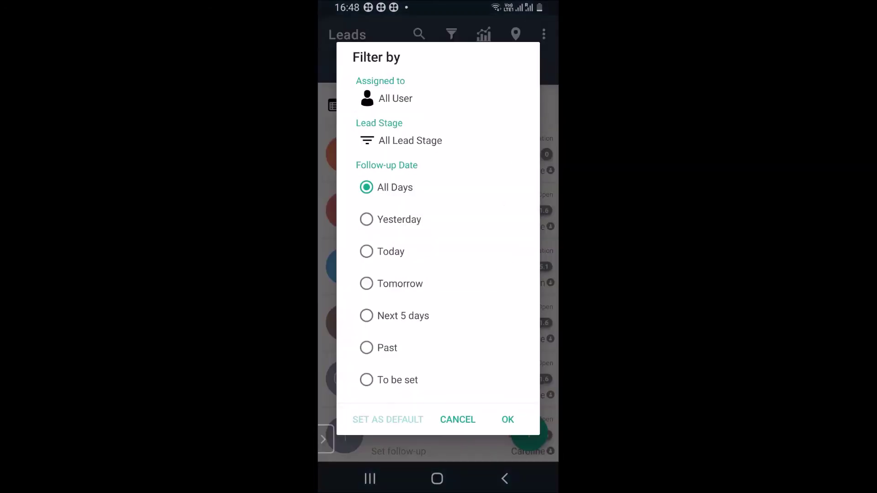
pyautogui.click(483, 34)
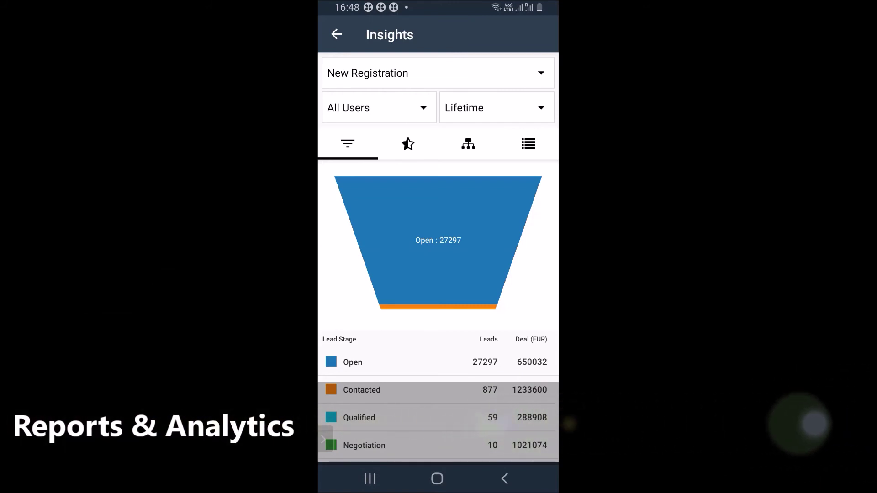
pyautogui.click(408, 144)
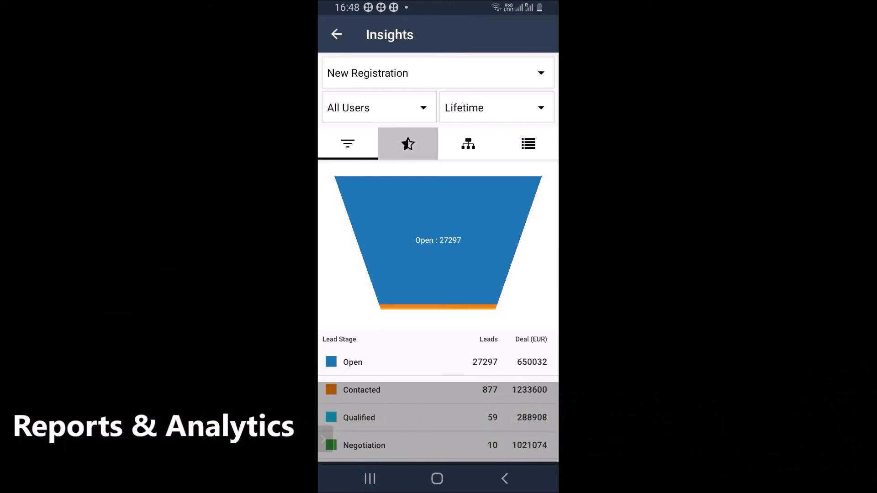
pyautogui.click(468, 144)
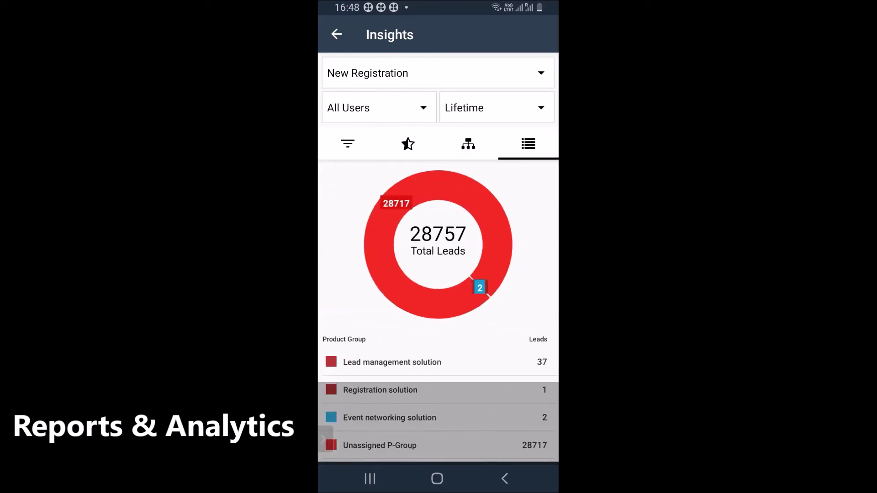
pyautogui.click(497, 107)
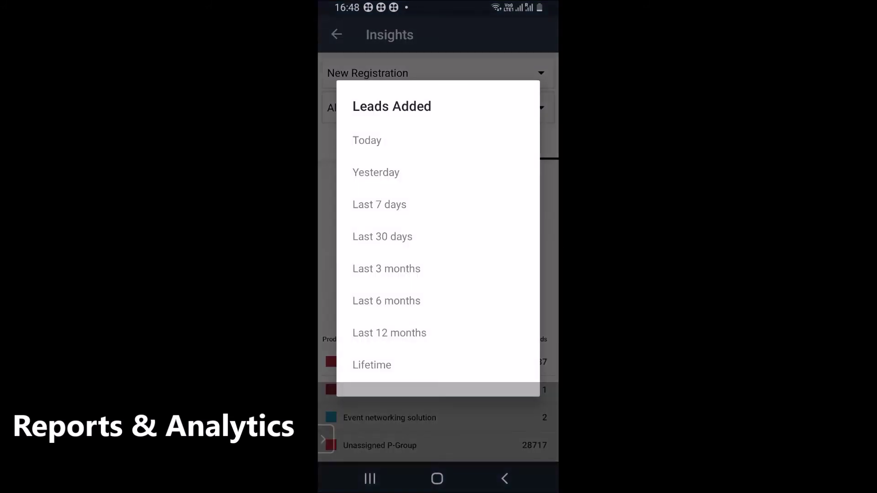
pyautogui.click(371, 365)
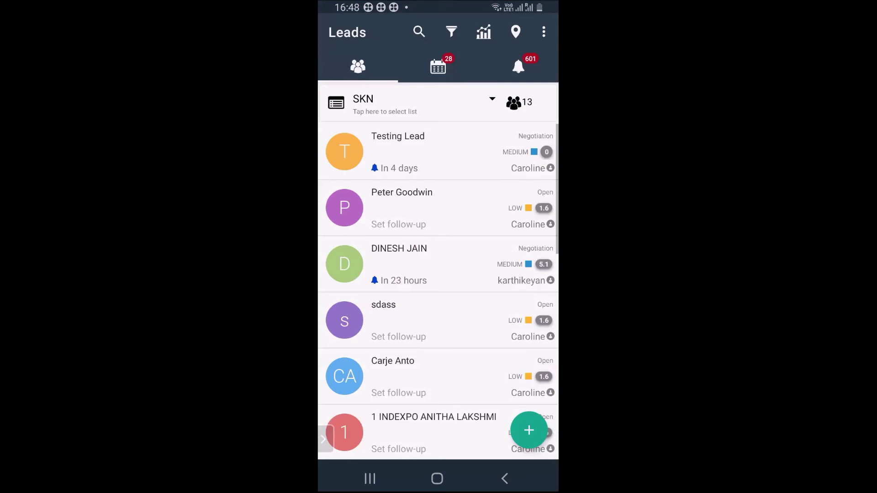
pyautogui.click(543, 32)
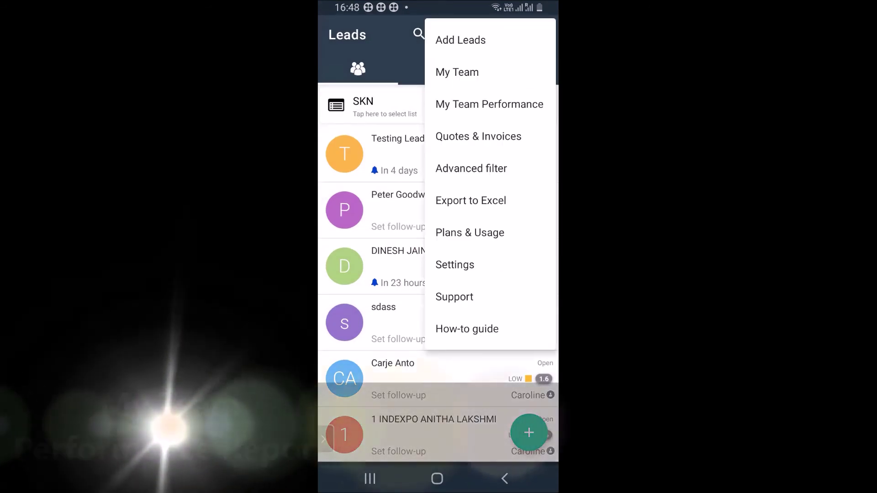
pyautogui.click(489, 105)
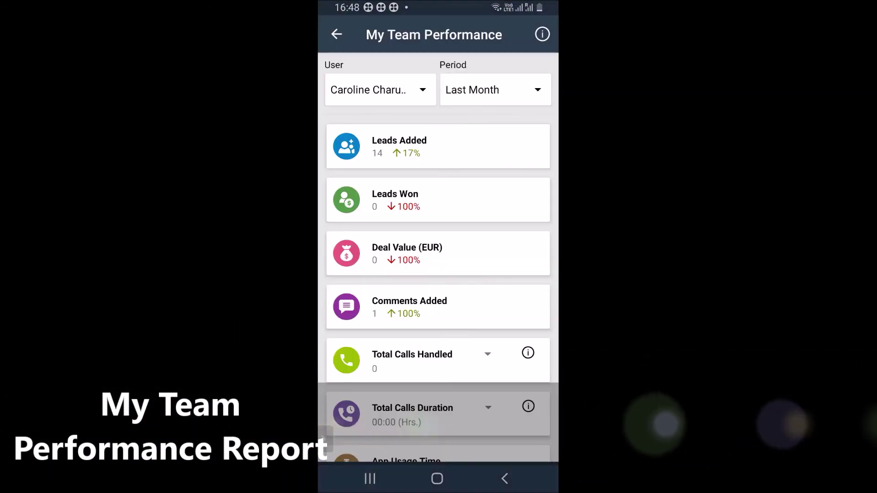
pyautogui.click(379, 91)
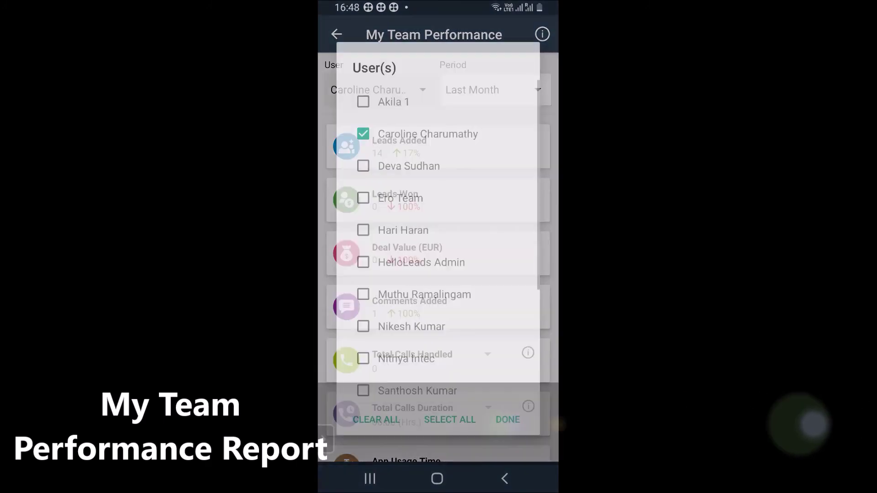
pyautogui.click(449, 419)
pyautogui.click(508, 419)
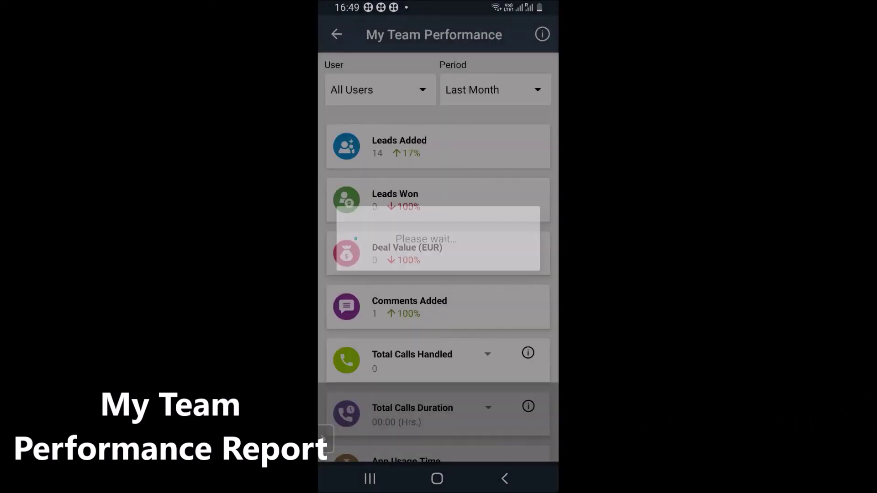
pyautogui.click(399, 146)
pyautogui.scroll(-4, 438, 274)
pyautogui.scroll(-3, 438, 274)
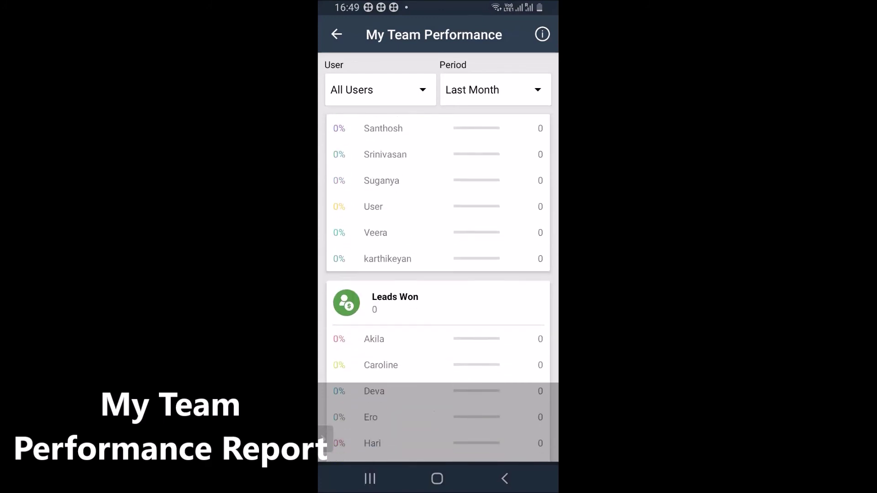
pyautogui.scroll(-3, 438, 274)
pyautogui.scroll(-3, 438, 274)
pyautogui.scroll(-4, 438, 274)
pyautogui.scroll(-3, 438, 274)
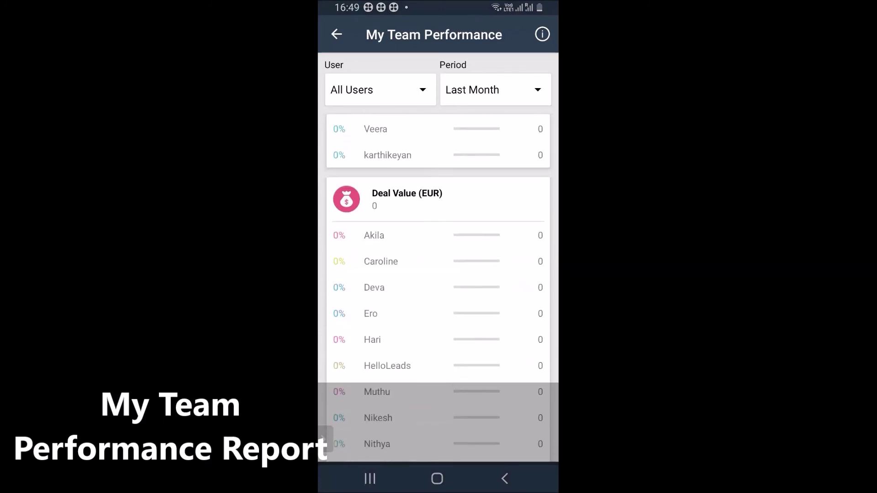
pyautogui.scroll(-3, 438, 274)
pyautogui.scroll(-3, 438, 274)
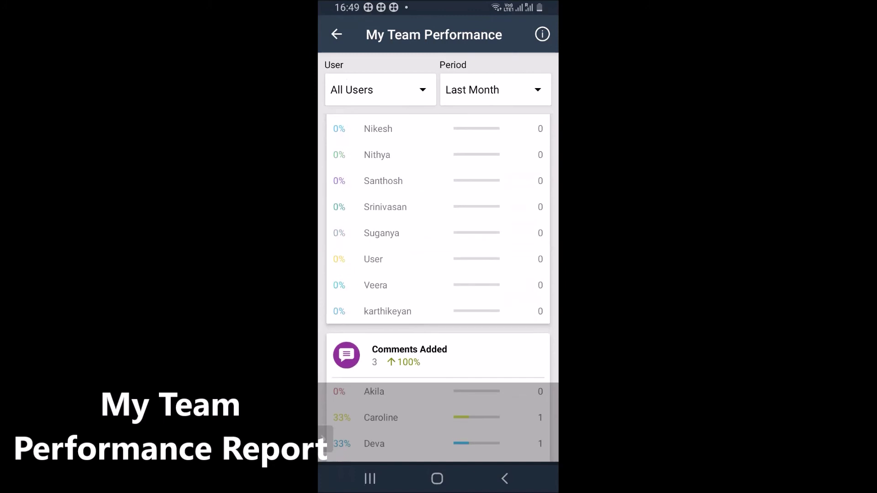
pyautogui.scroll(-3, 438, 274)
pyautogui.scroll(-3, 438, 274)
pyautogui.scroll(-5, 438, 274)
pyautogui.scroll(-2, 437, 274)
pyautogui.scroll(2, 438, 274)
pyautogui.scroll(-3, 438, 274)
pyautogui.scroll(-2, 438, 274)
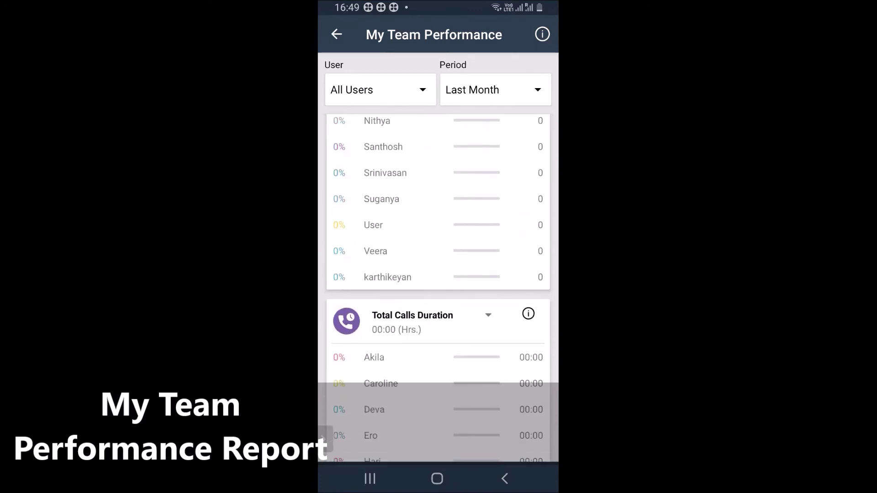
pyautogui.scroll(-5, 438, 274)
pyautogui.scroll(-3, 438, 274)
pyautogui.scroll(-3, 438, 274)
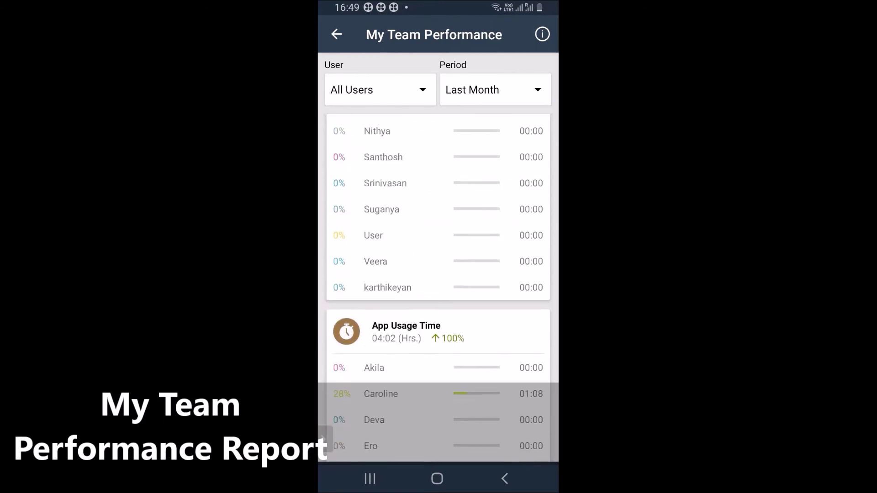
pyautogui.scroll(-3, 438, 274)
pyautogui.scroll(-3, 438, 274)
pyautogui.scroll(-2, 438, 274)
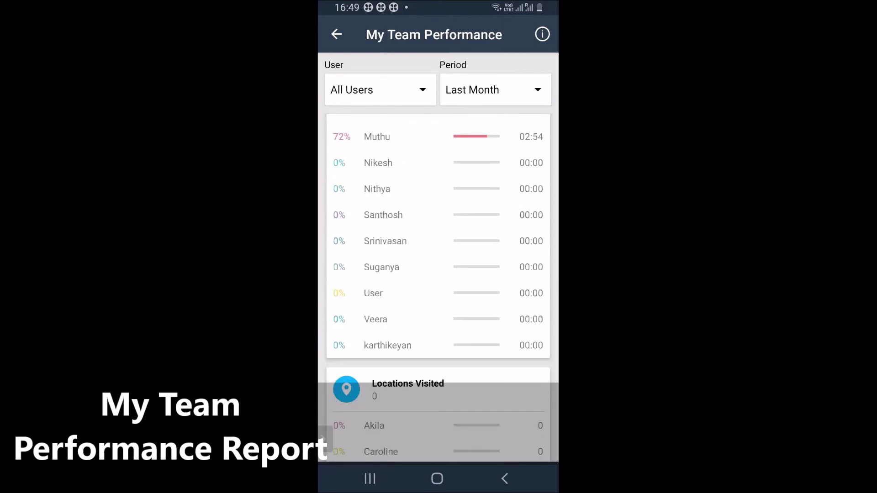
pyautogui.scroll(-4, 438, 274)
pyautogui.scroll(-1, 438, 274)
pyautogui.scroll(-3, 438, 274)
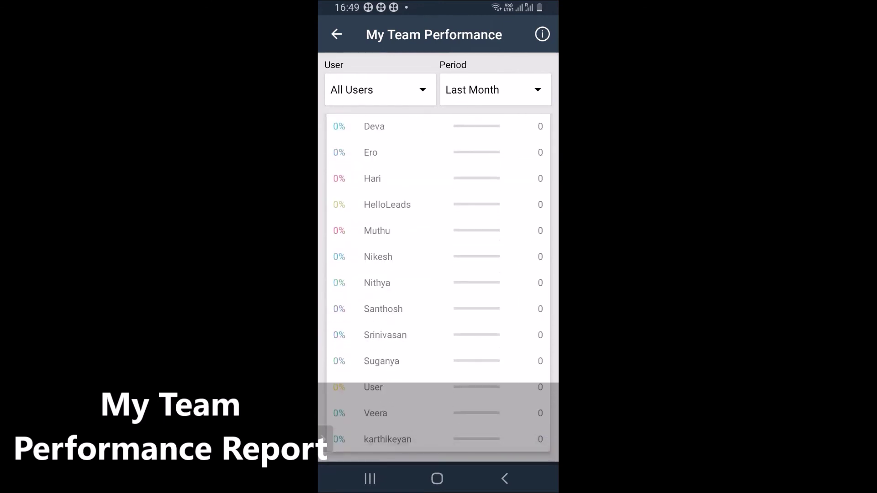
pyautogui.click(336, 35)
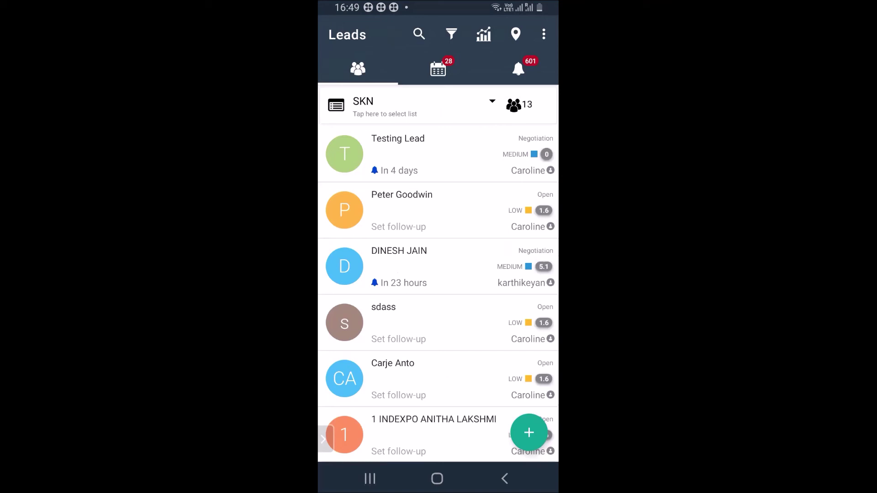
pyautogui.click(543, 35)
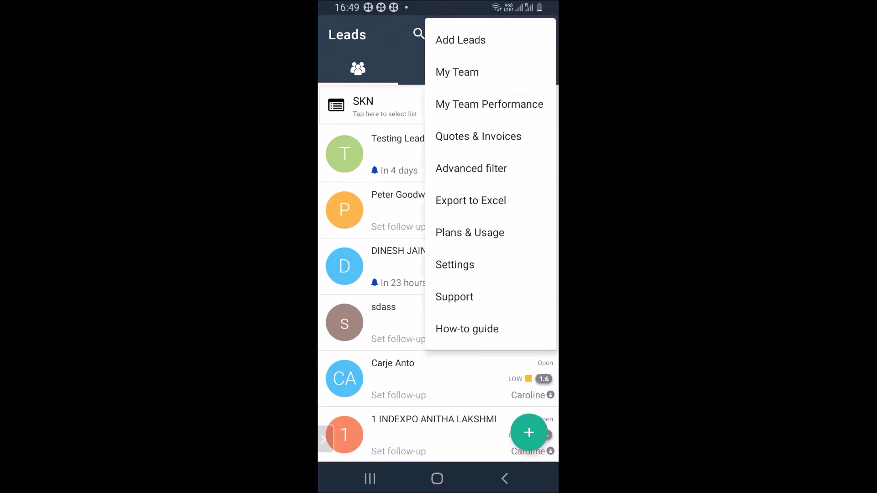
pyautogui.click(455, 264)
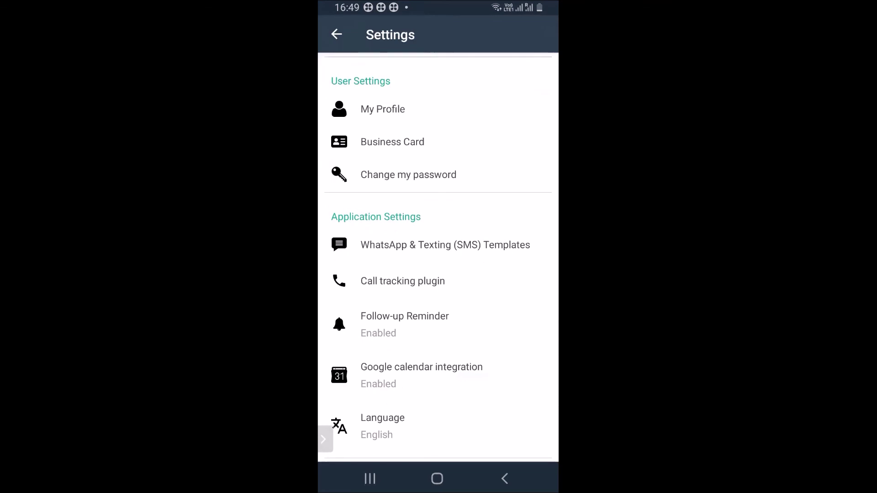
pyautogui.click(439, 245)
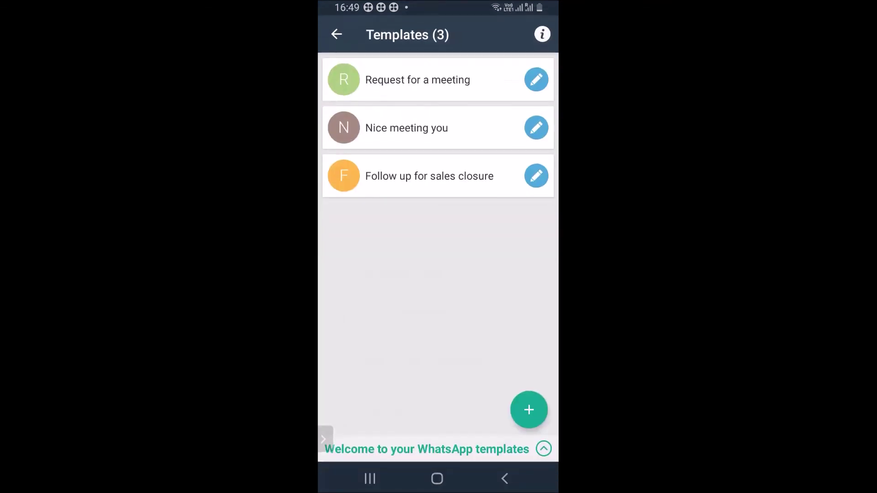
pyautogui.click(336, 34)
pyautogui.click(383, 426)
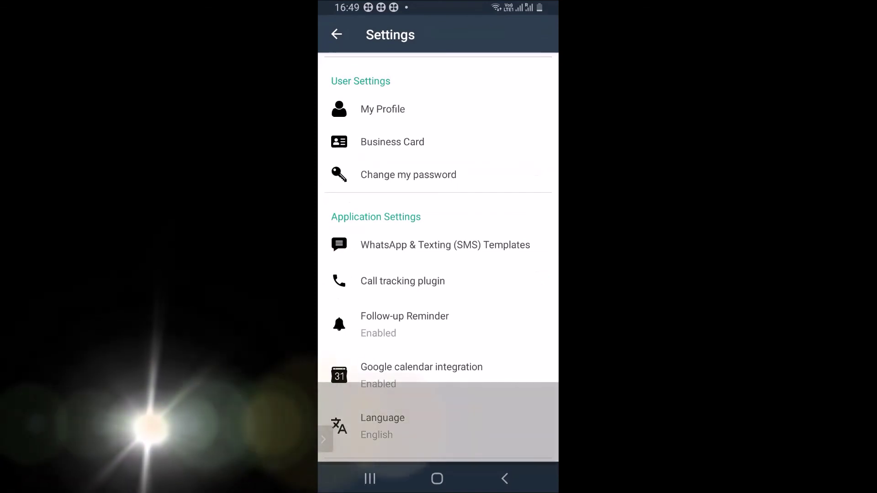
pyautogui.click(403, 281)
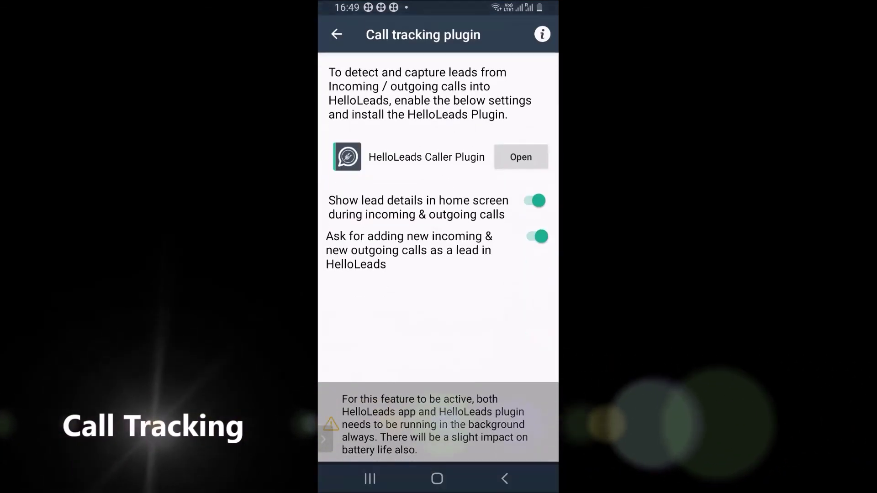
pyautogui.click(337, 34)
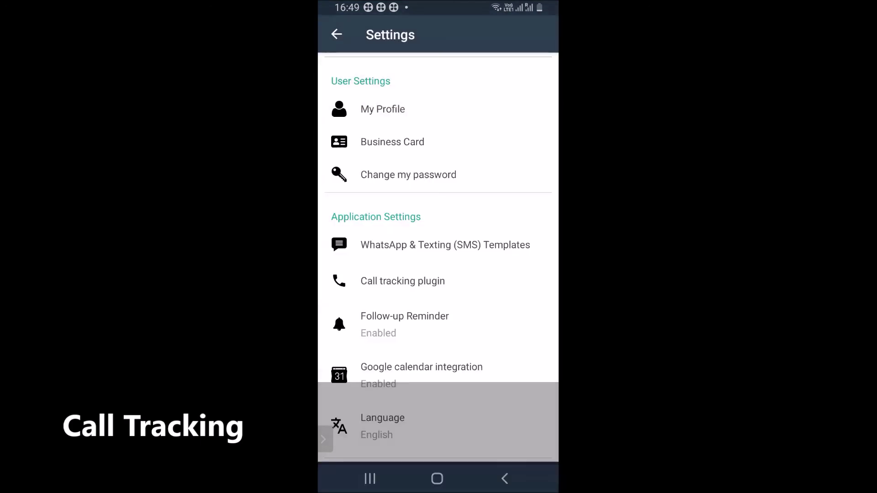
pyautogui.click(336, 34)
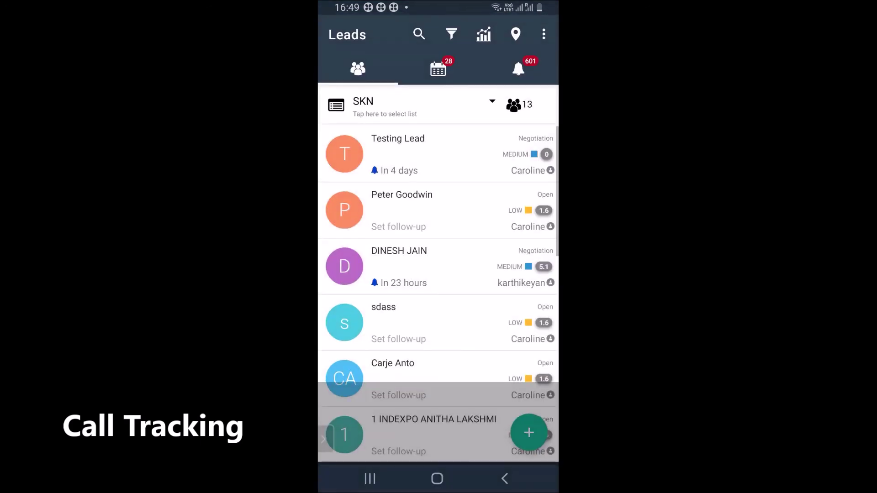